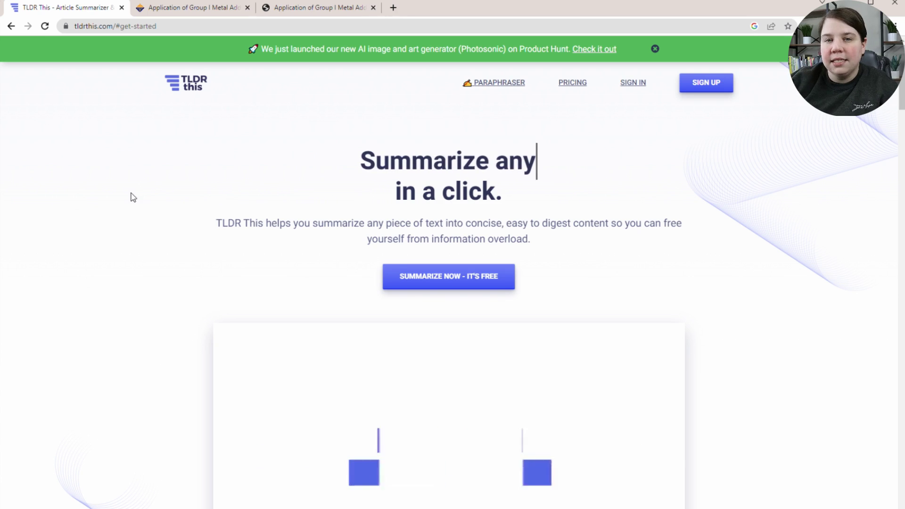
Step: Scroll down to the empty 'Enter an Article URL or paste your Text' form
scroll(132, 203, "down", 1)
scroll(130, 208, "down", 10)
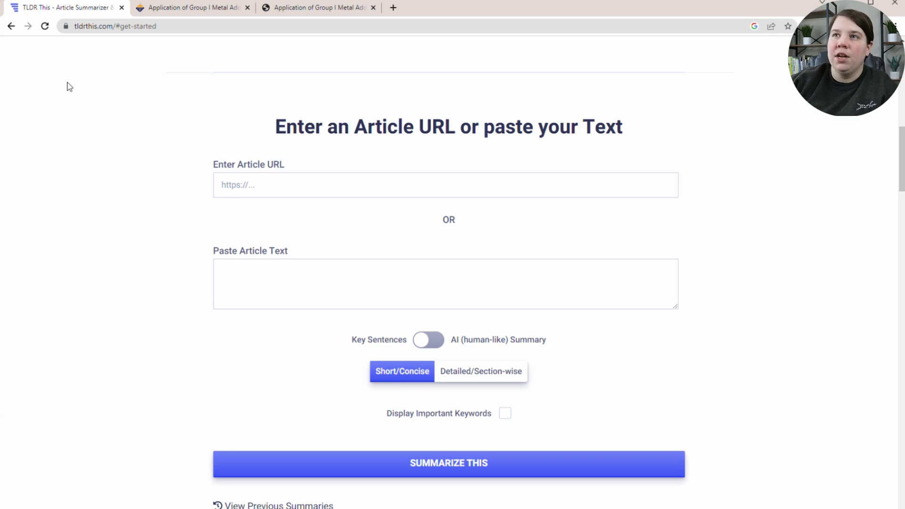
Step: Copy the ACS steroid-separation article's web address and return to the TLDR This form
left_click(184, 9)
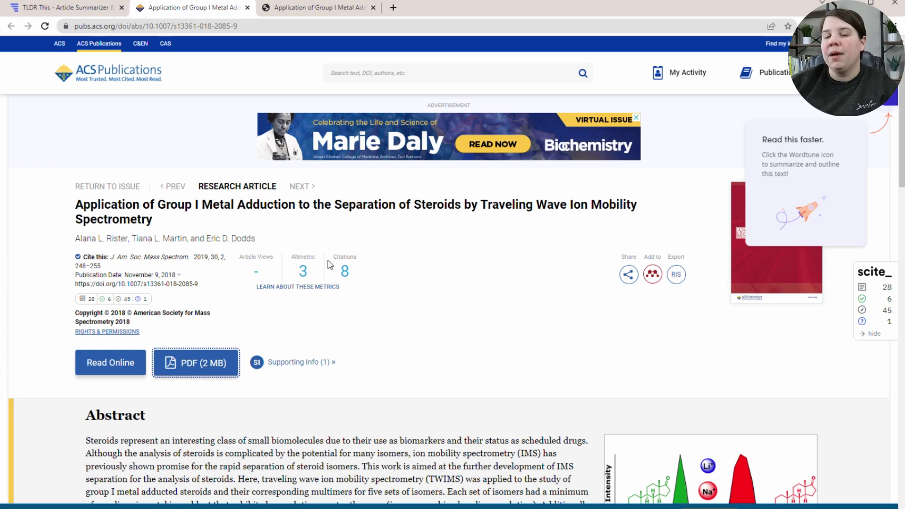
left_click(196, 27)
key("ctrl+c")
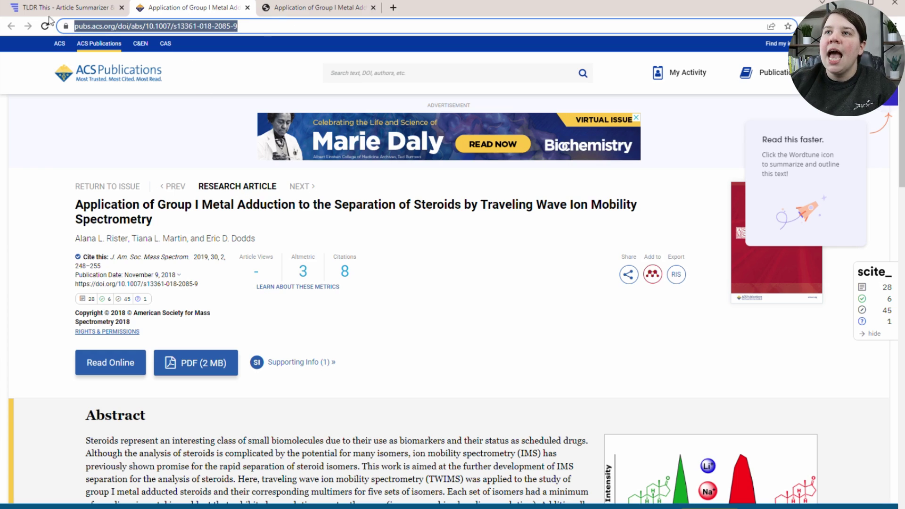
left_click(73, 10)
Step: Paste the ACS article URL, enable Display Important Keywords, and generate the summary
left_click(247, 180)
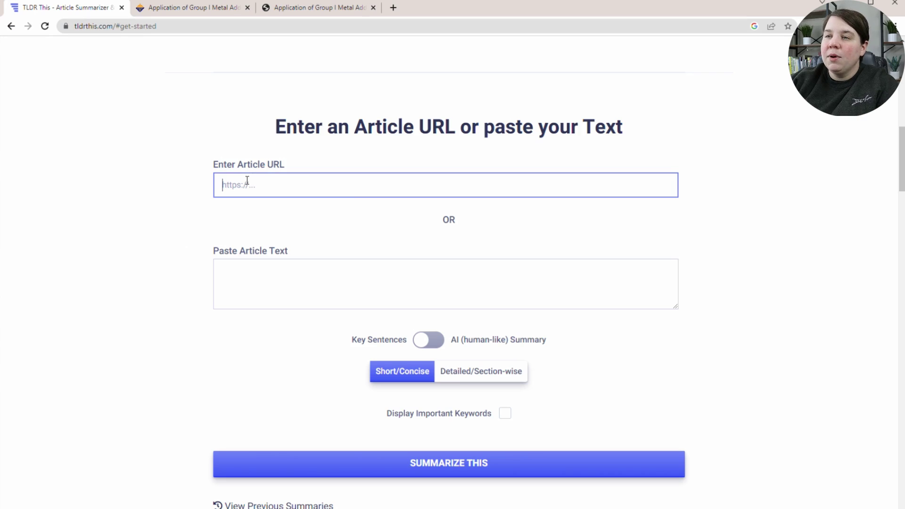
key("ctrl+v")
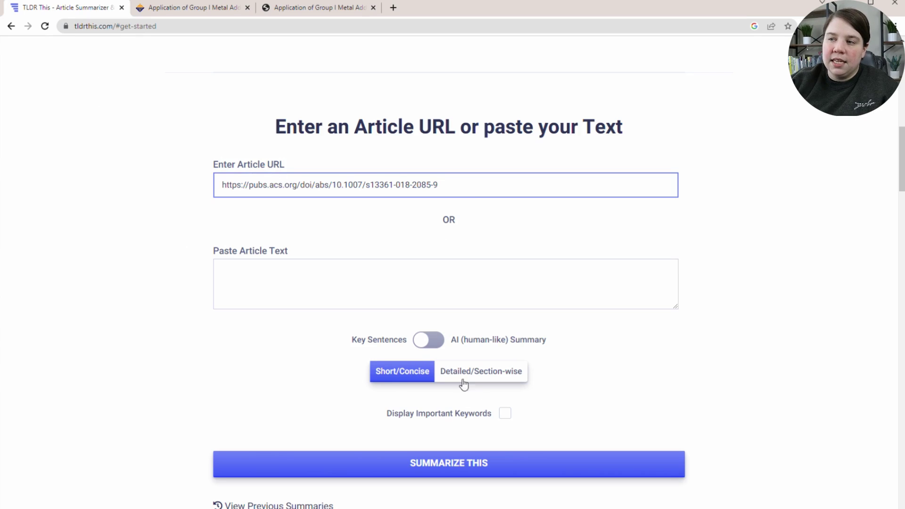
scroll(383, 336, "down", 2)
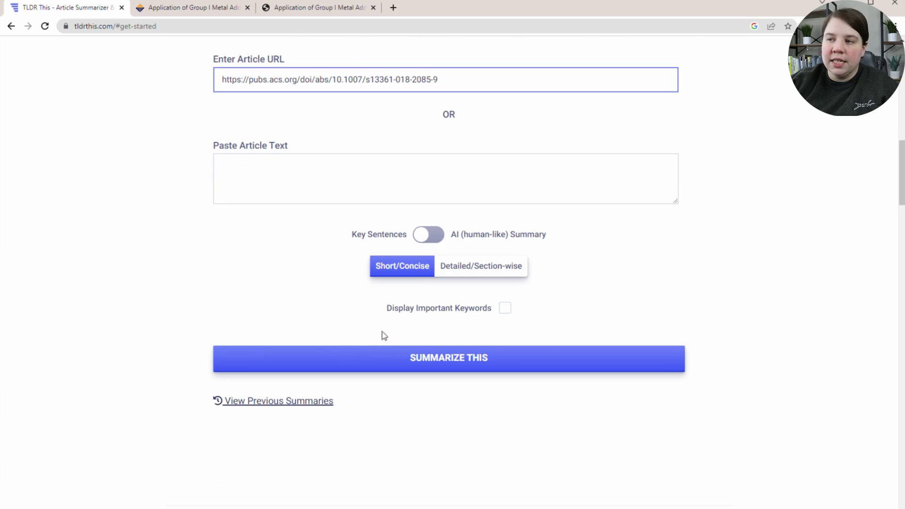
left_click(504, 308)
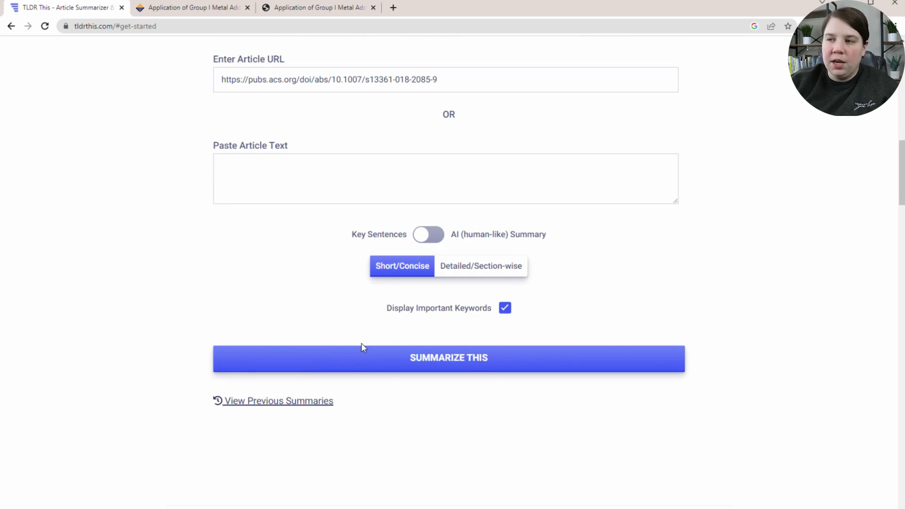
left_click(378, 359)
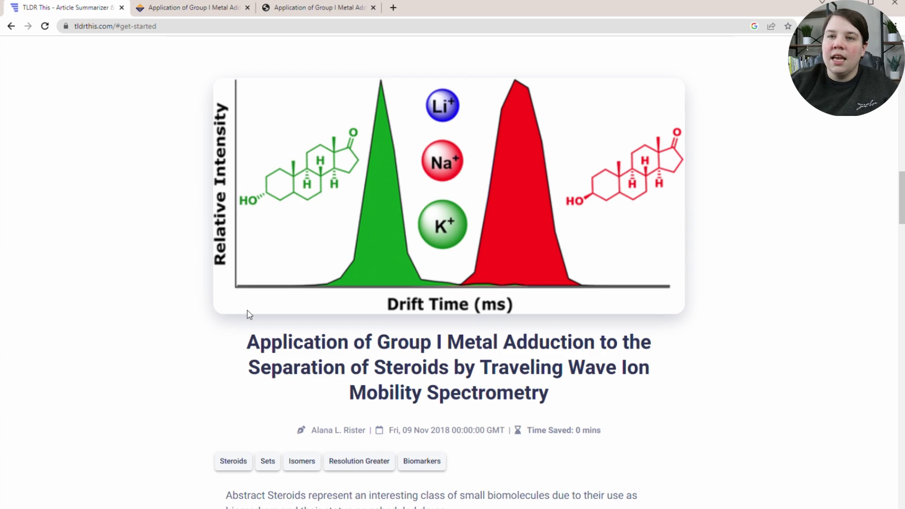
Step: Glance at the ACS article, then highlight the summary's publication date, 09 Nov 2018
left_click(193, 7)
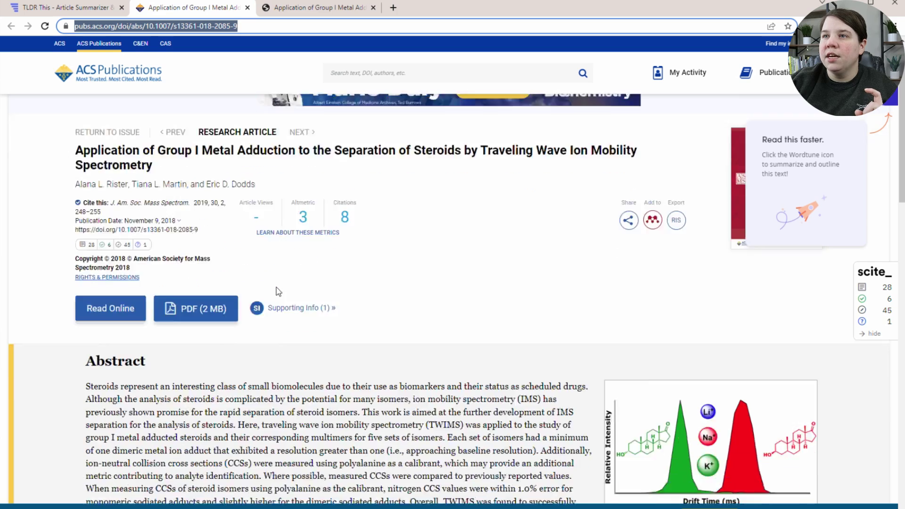
scroll(278, 291, "down", 3)
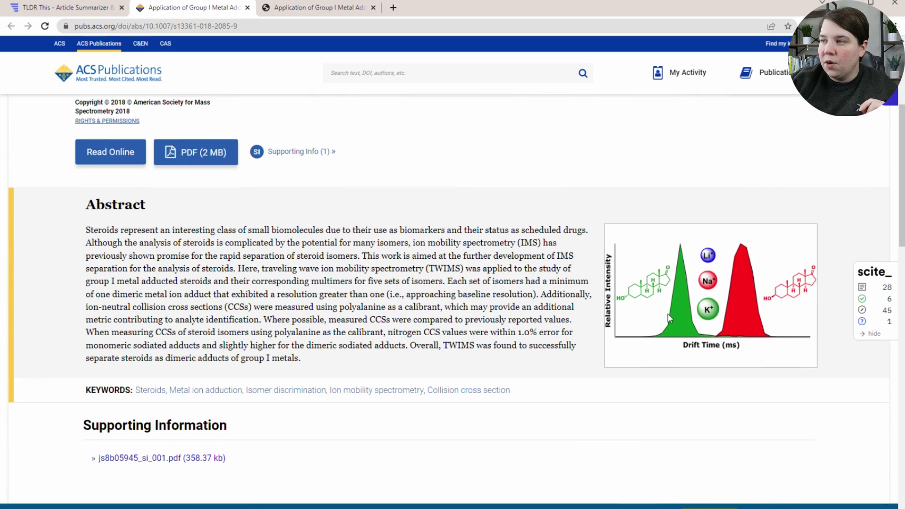
left_click(73, 8)
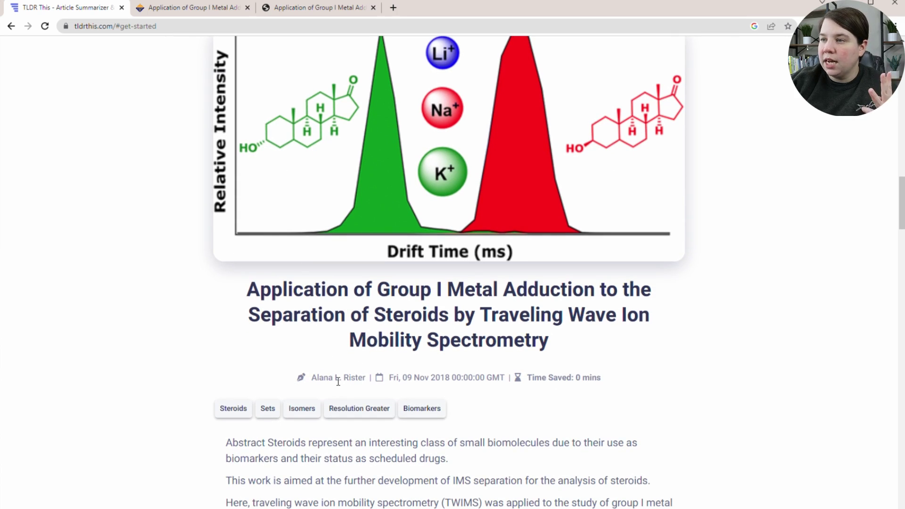
left_click_drag(383, 377, 488, 379)
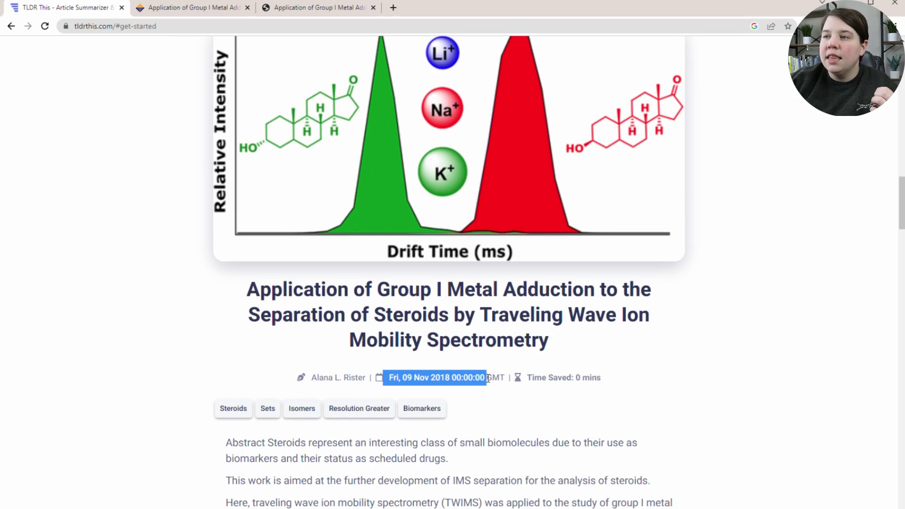
left_click(431, 378)
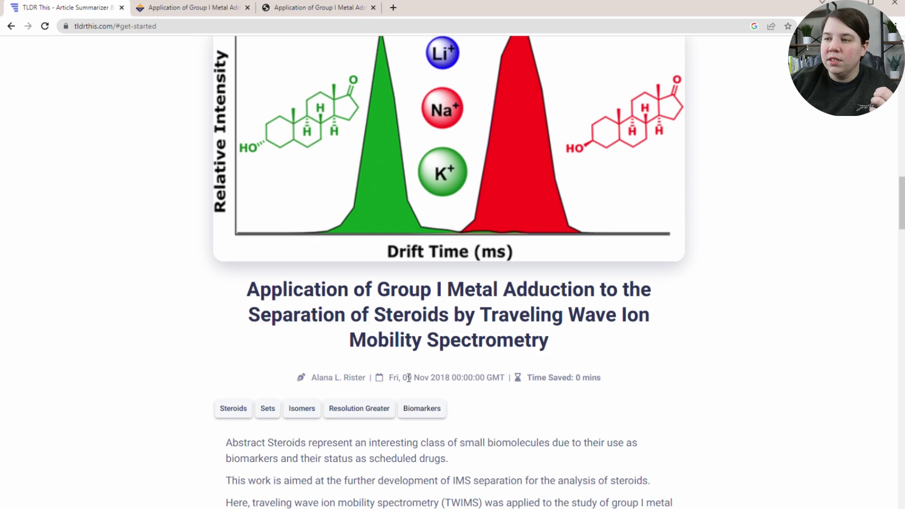
left_click_drag(397, 378, 452, 378)
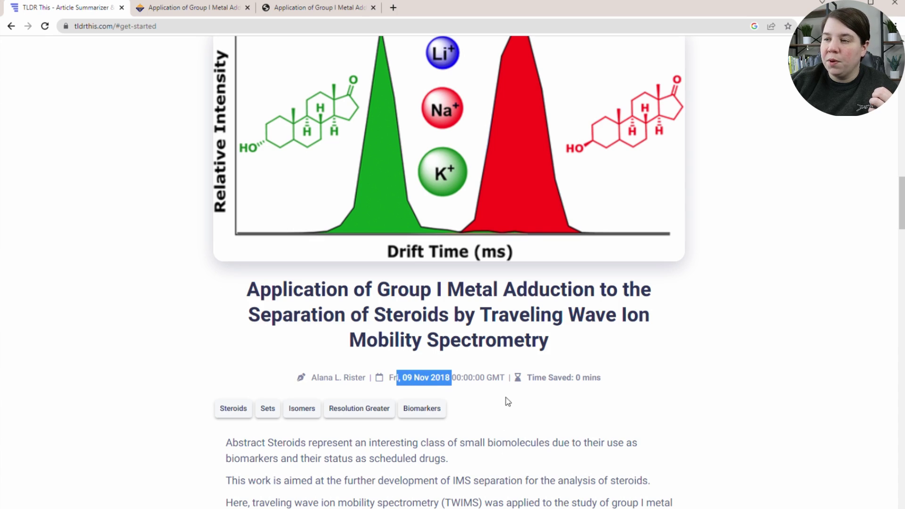
Step: Highlight the summary sentences on the work's aim and compare them with the ACS abstract
scroll(605, 370, "down", 4)
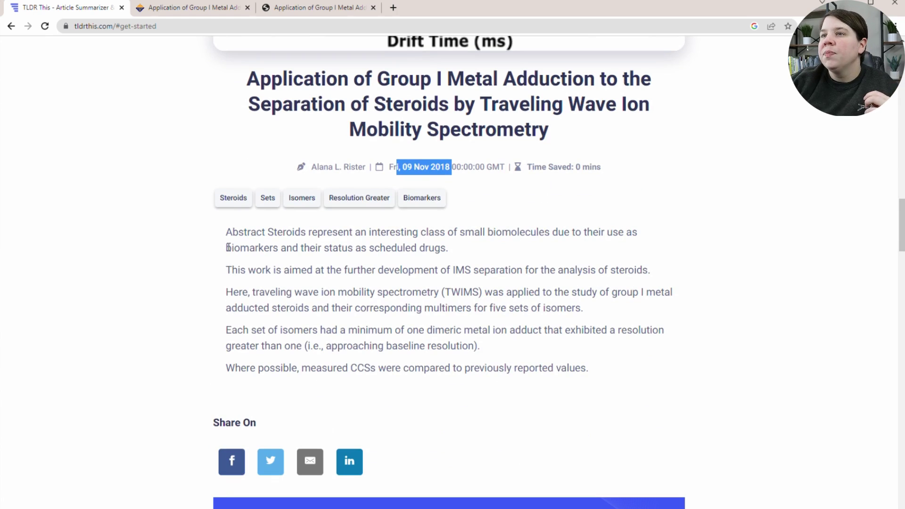
left_click_drag(226, 265, 479, 307)
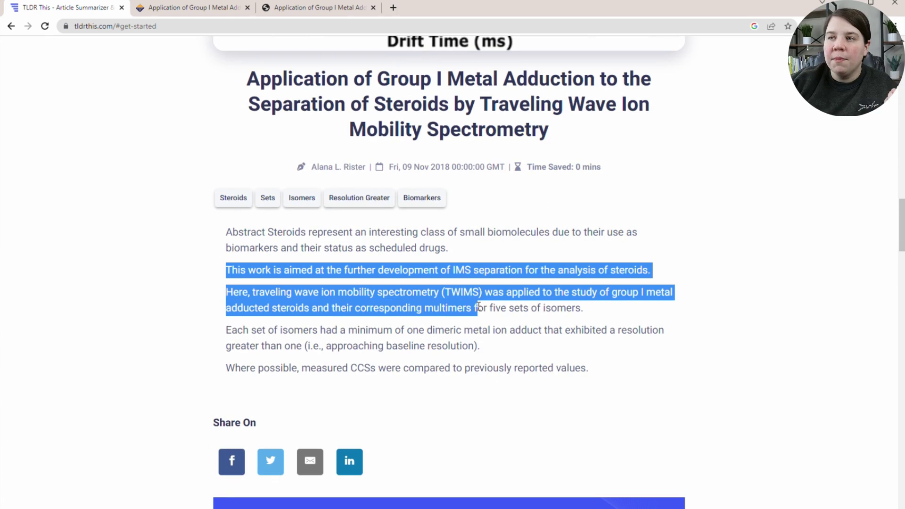
left_click(177, 12)
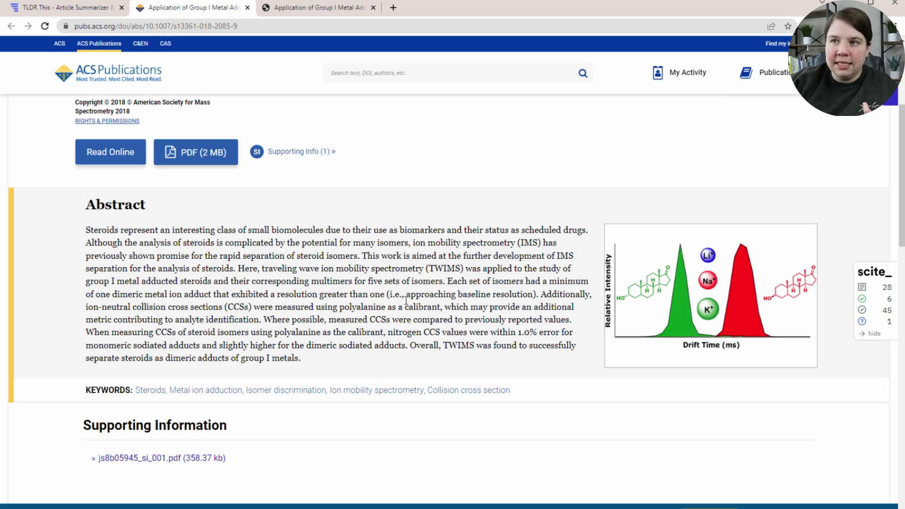
left_click(49, 10)
scroll(339, 250, "up", 15)
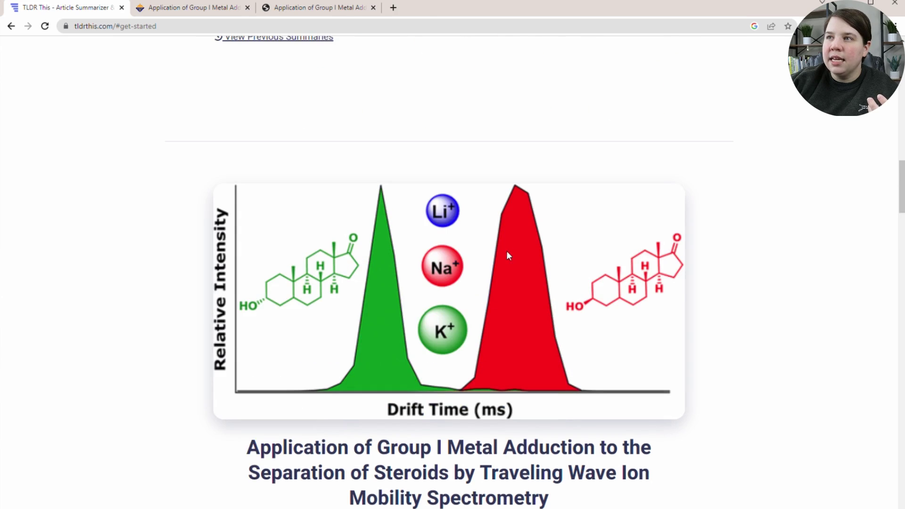
Step: Generate a Detailed/Section-wise summary of the ACS steroid article
left_click(464, 270)
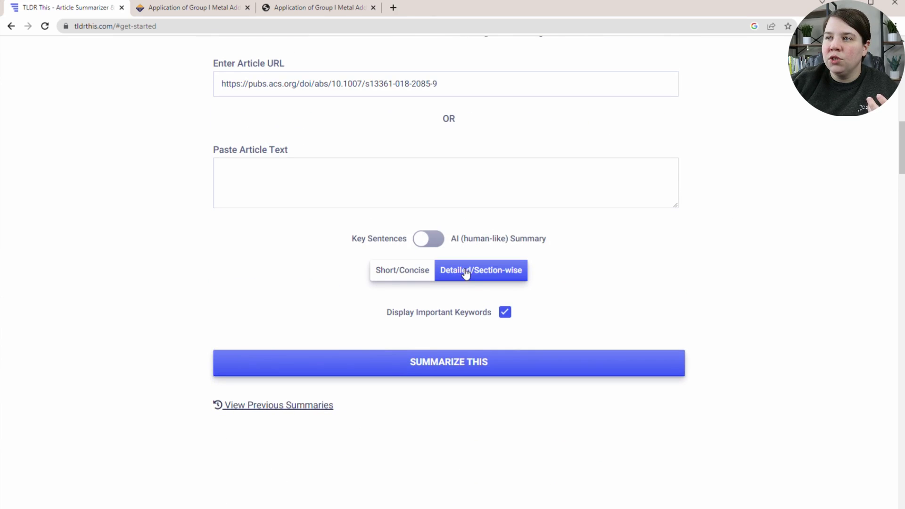
left_click(465, 362)
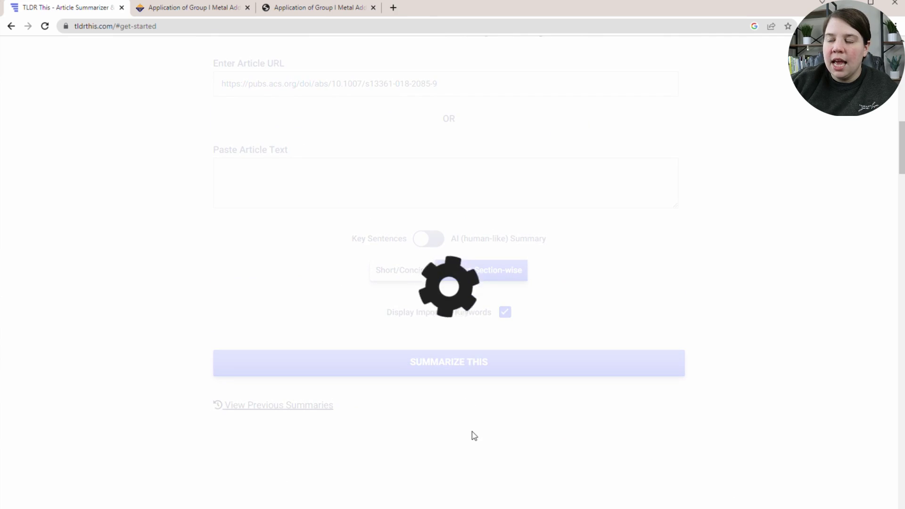
scroll(452, 318, "down", 6)
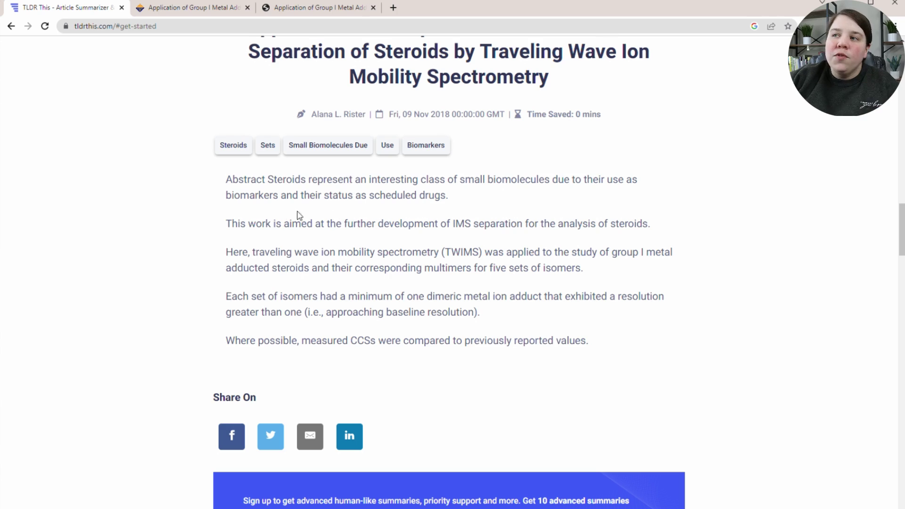
Step: Highlight the IMS development and dimeric adduct phrases and compare them with the ACS abstract
left_click_drag(257, 225, 429, 225)
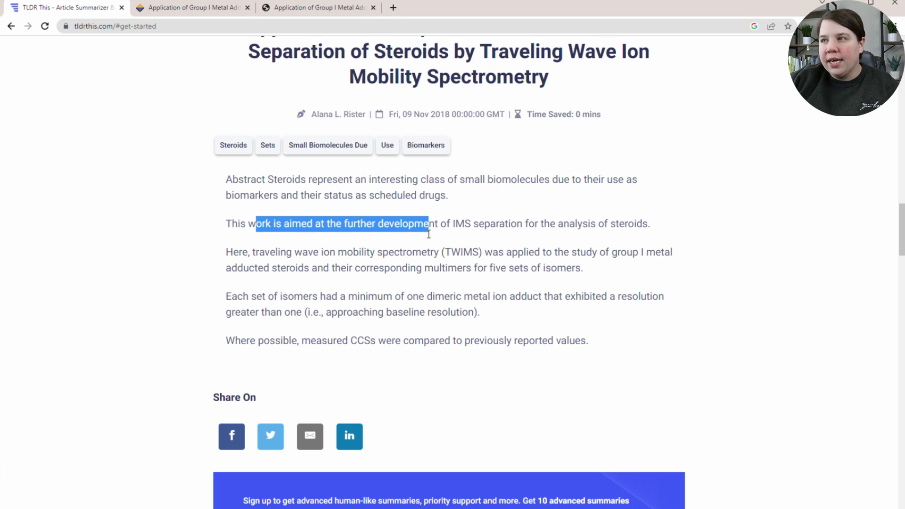
left_click_drag(351, 297, 432, 298)
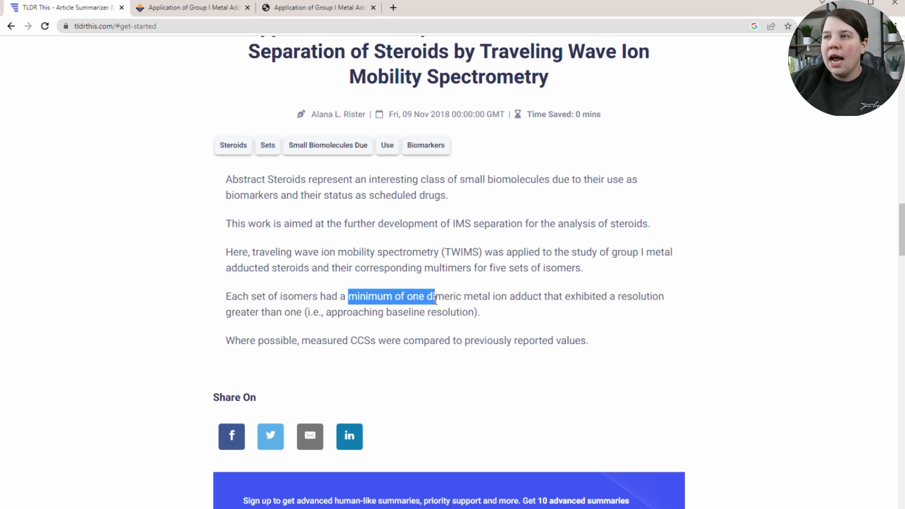
left_click(435, 306)
left_click(167, 8)
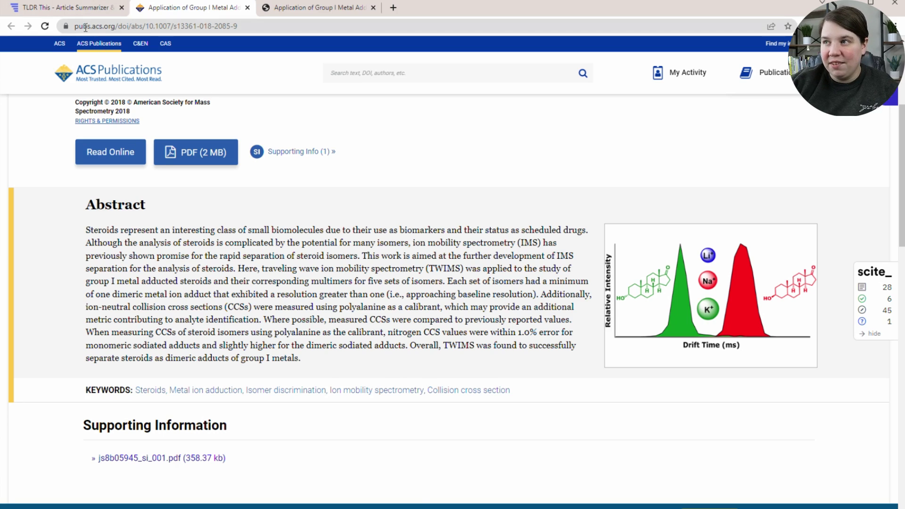
left_click(80, 8)
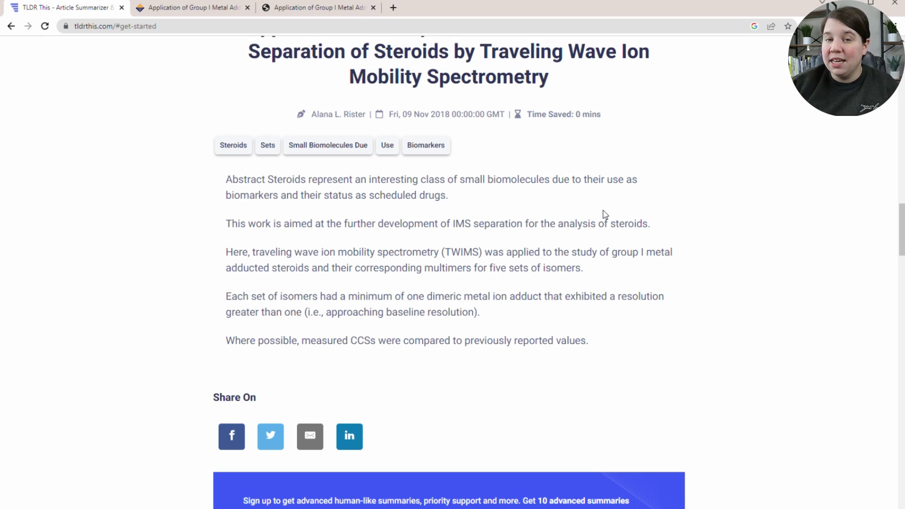
Step: Copy the Springer PDF's web address and return to TLDR This
left_click(325, 8)
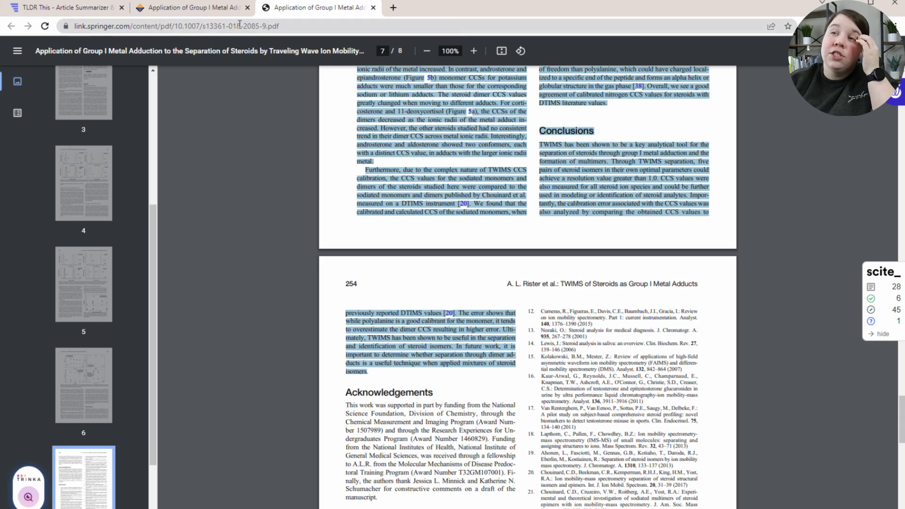
left_click(302, 29)
key("ctrl+c")
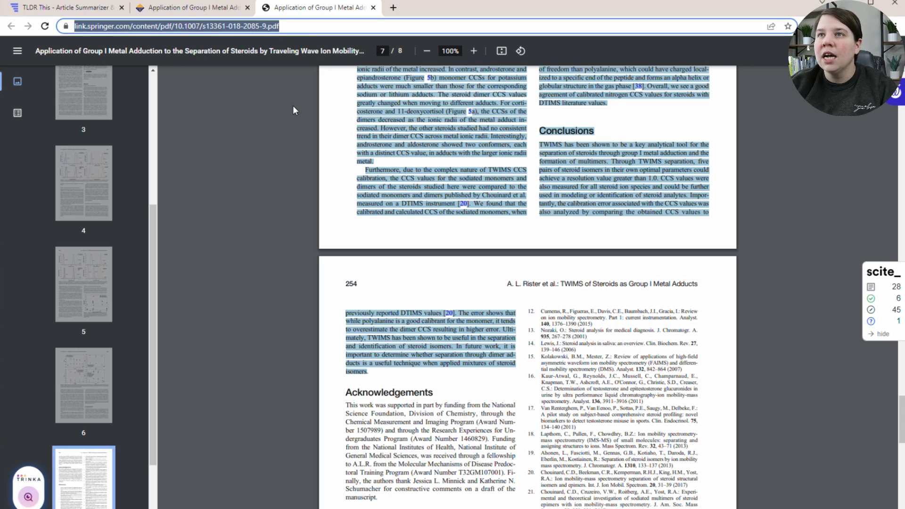
left_click(66, 7)
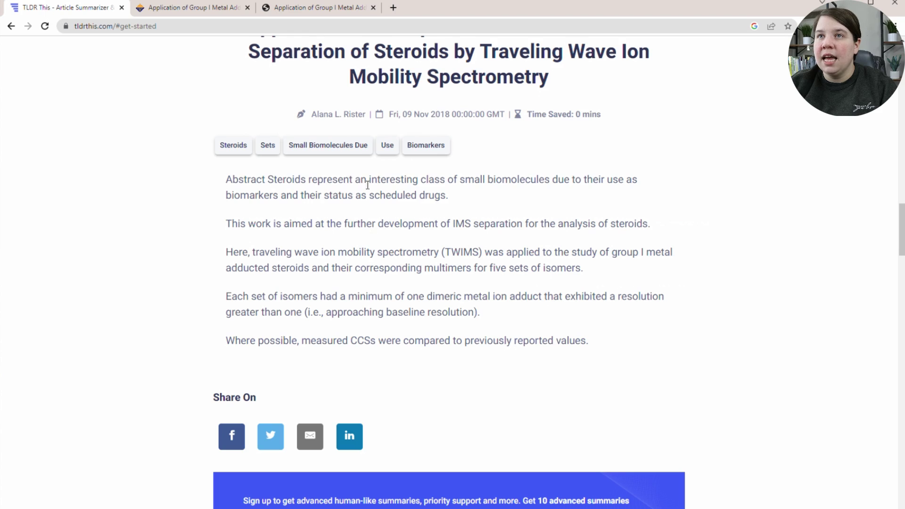
Step: Replace the ACS link with the Springer PDF link and summarize it as Short/Concise
scroll(368, 185, "up", 15)
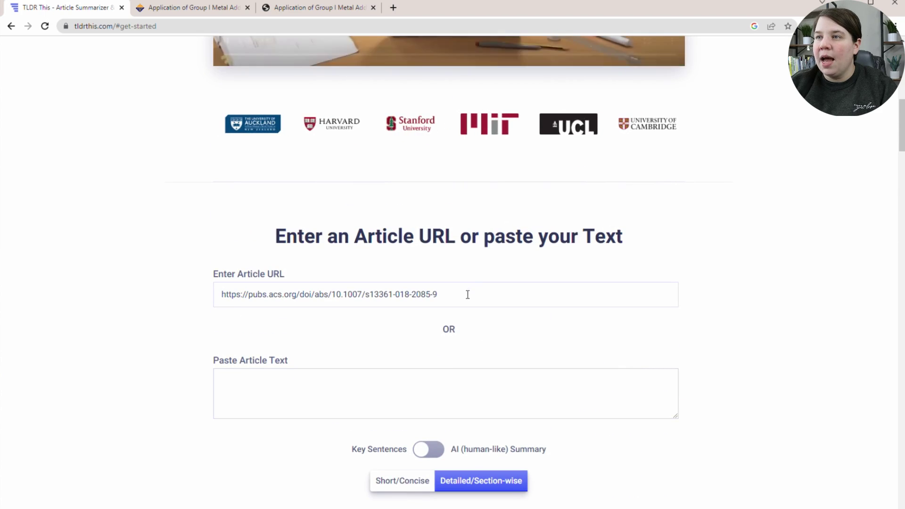
left_click_drag(467, 294, 198, 295)
key("ctrl+v")
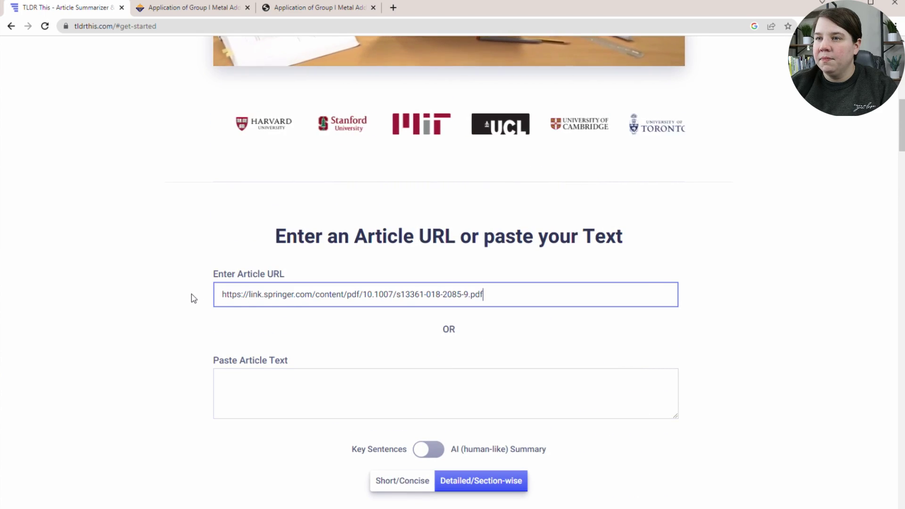
left_click(392, 488)
scroll(324, 398, "down", 3)
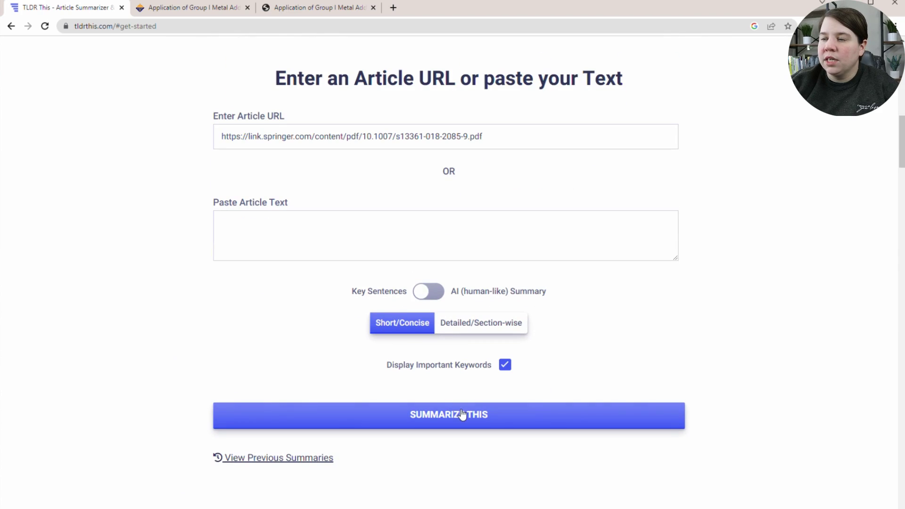
left_click(431, 412)
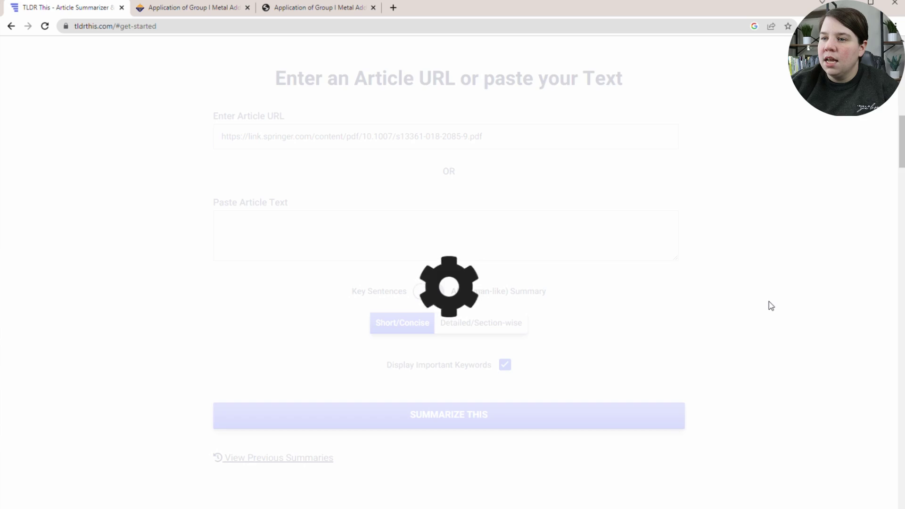
Step: Read the first summary sentences, marking the phrase about steroid analysis being complicated
scroll(519, 181, "down", 1)
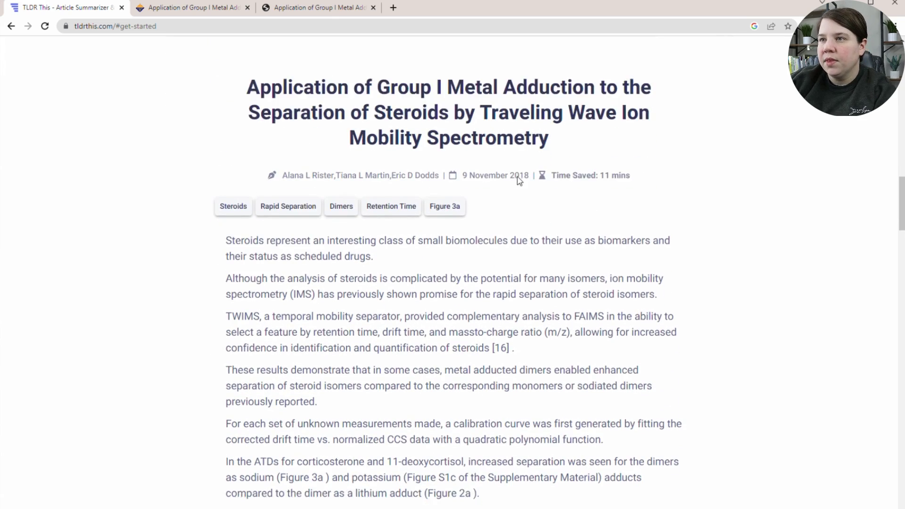
scroll(519, 182, "down", 2)
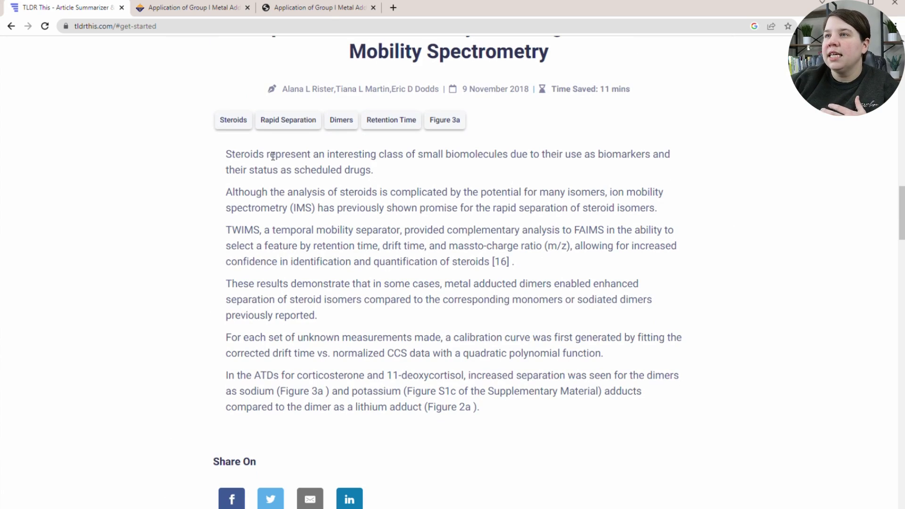
left_click_drag(264, 156, 381, 171)
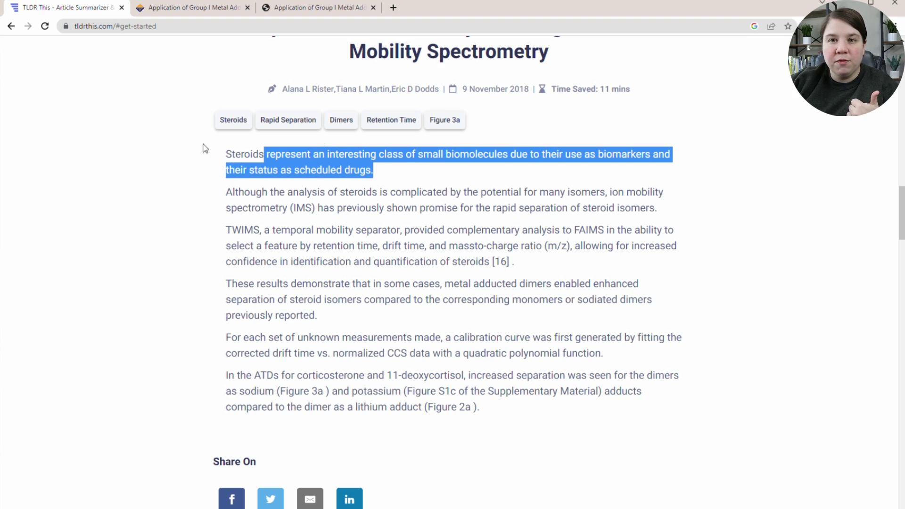
left_click_drag(245, 193, 673, 213)
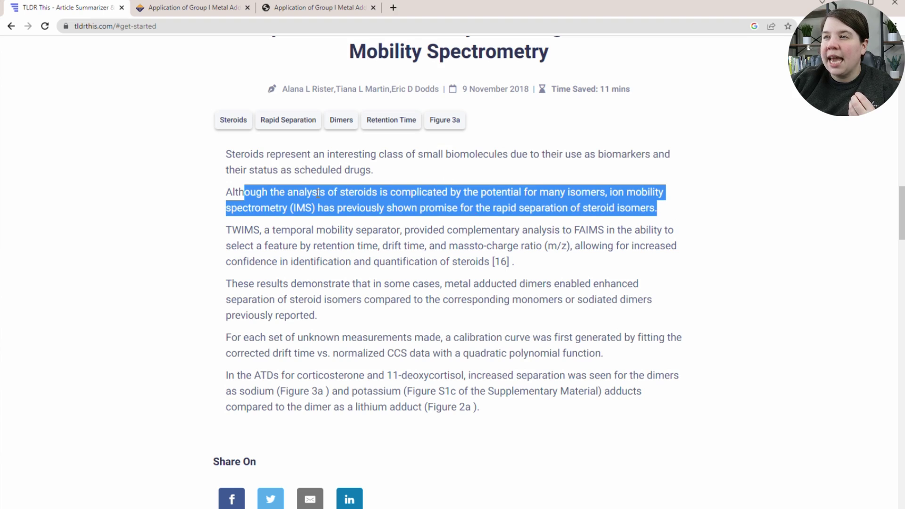
left_click(269, 192)
left_click_drag(270, 192, 493, 190)
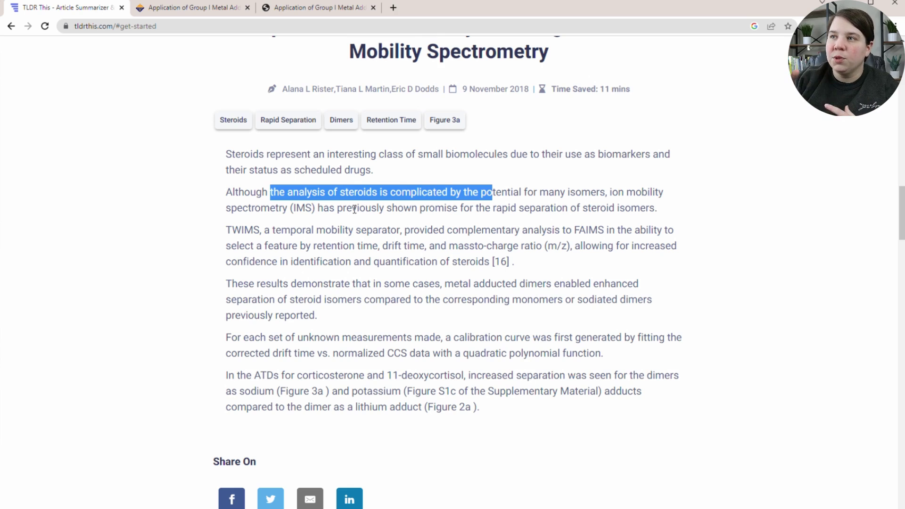
left_click(228, 228)
Step: Mark the TWIMS, metal adducted dimers, calibration curve and corticosterone/11-deoxycortisol sentences
left_click_drag(228, 228, 361, 231)
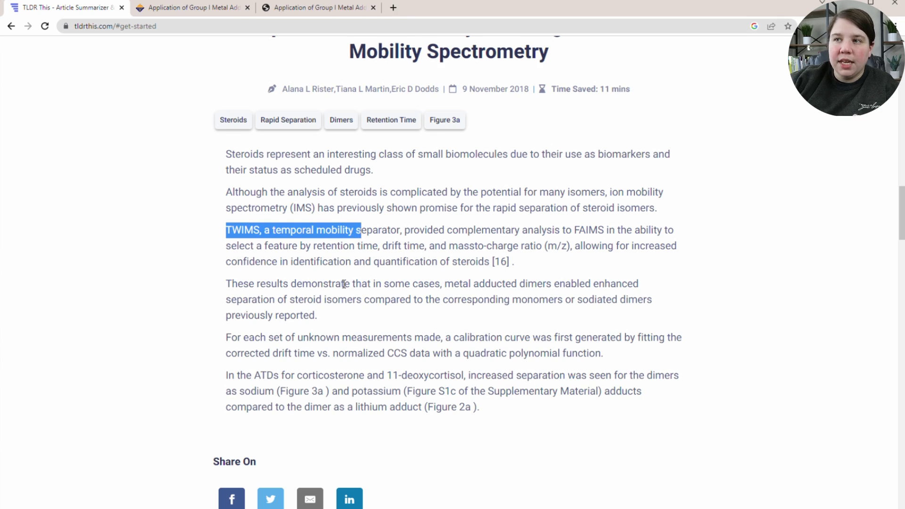
scroll(276, 227, "down", 1)
left_click(264, 231)
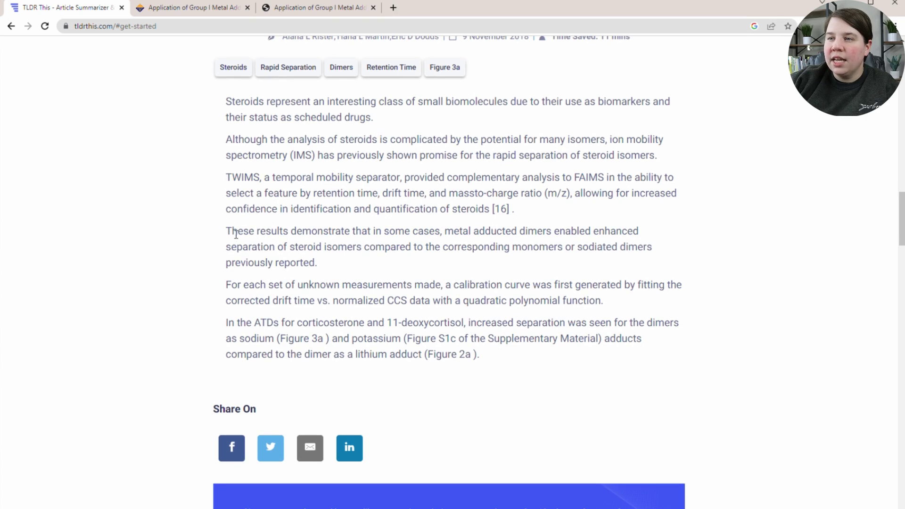
left_click_drag(236, 235, 388, 267)
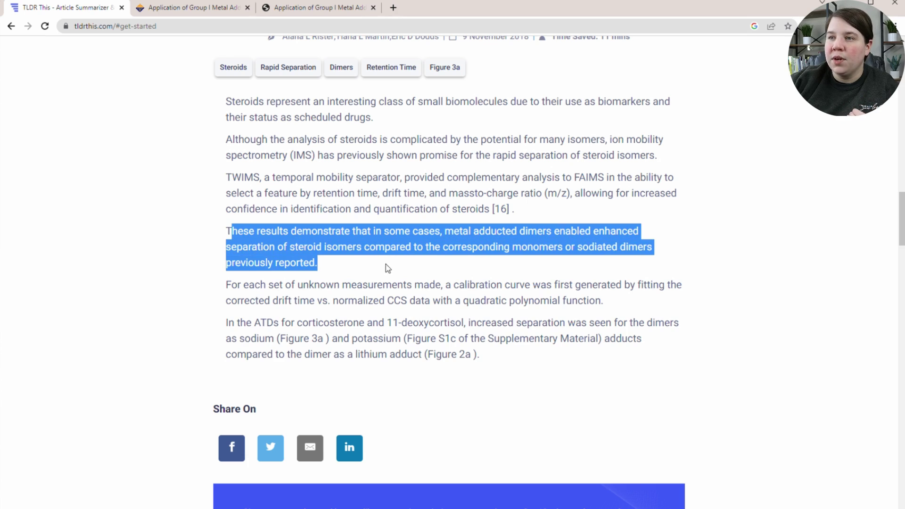
left_click(336, 273)
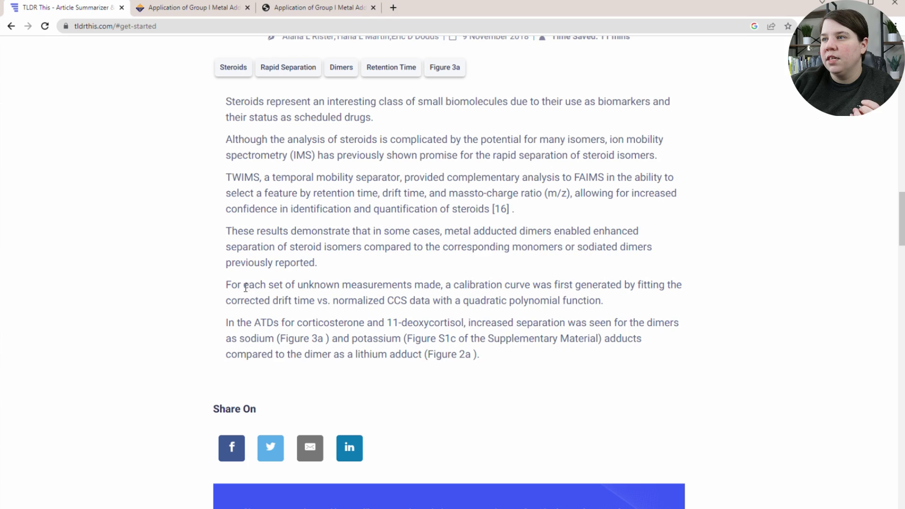
left_click_drag(480, 285, 472, 309)
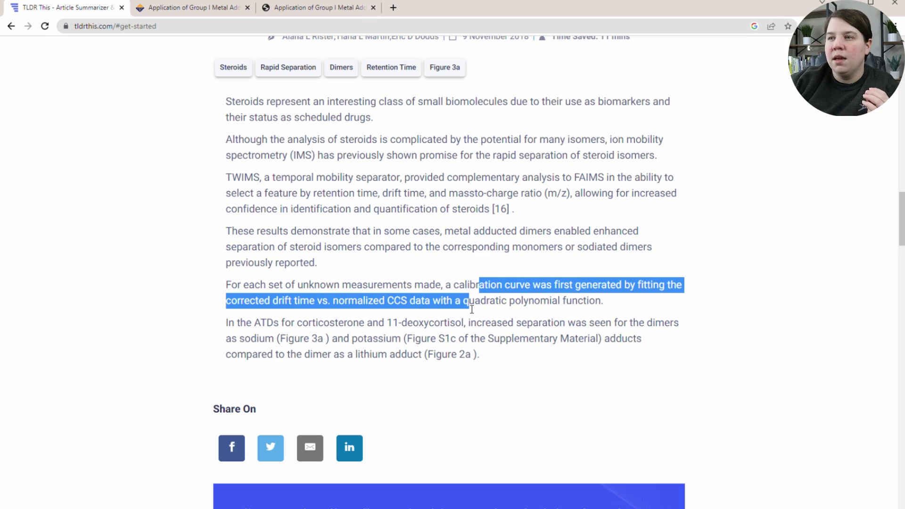
left_click(409, 325)
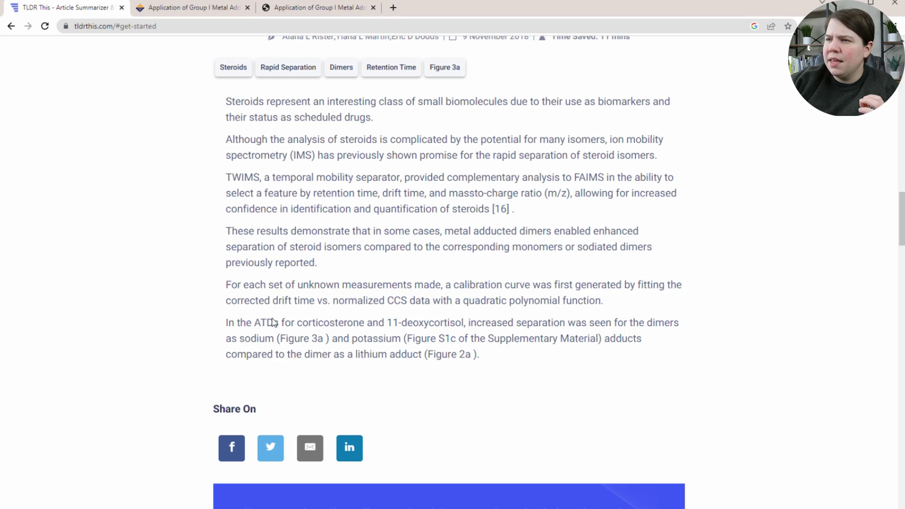
left_click_drag(297, 323, 468, 322)
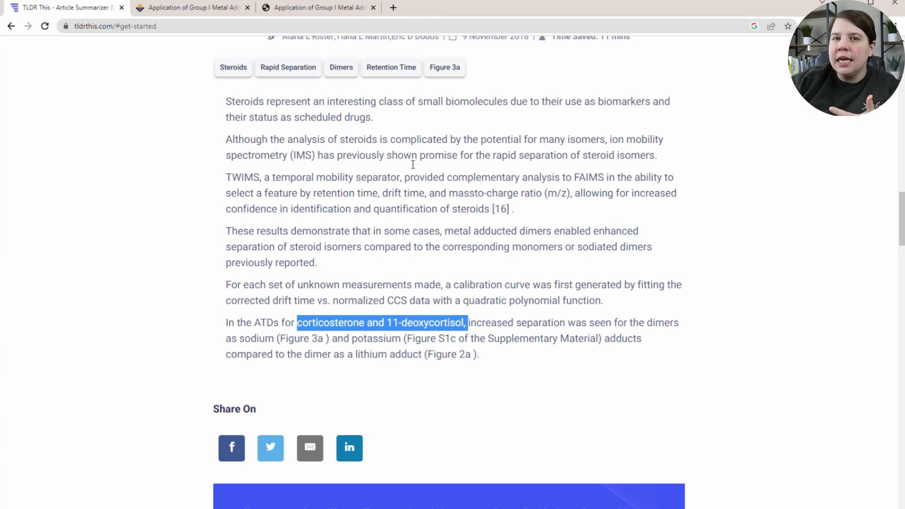
Step: Switch the length to Detailed/Section-wise and regenerate the Springer PDF summary
scroll(305, 345, "up", 3)
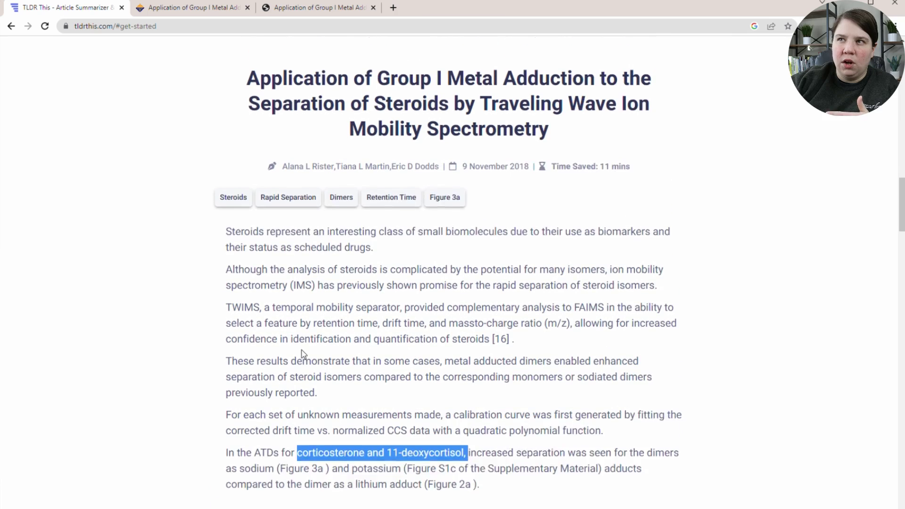
scroll(301, 378, "up", 14)
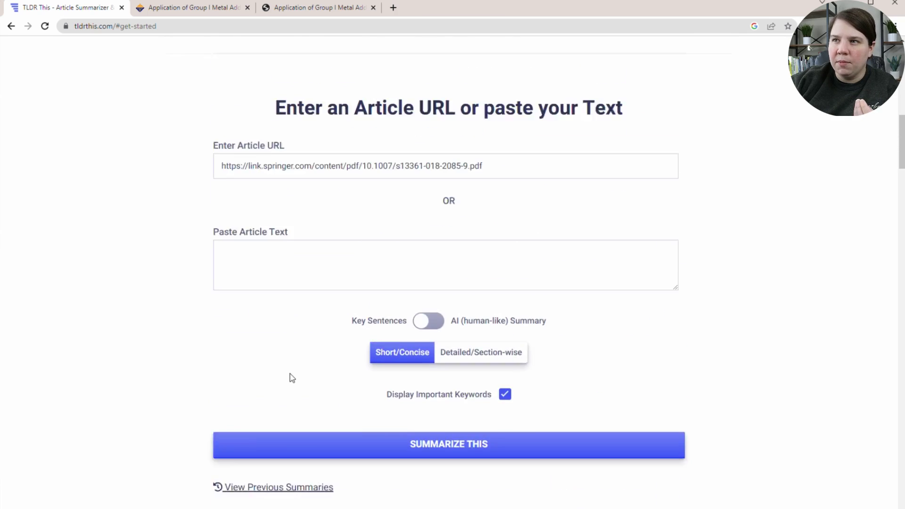
scroll(502, 412, "down", 1)
left_click(503, 429)
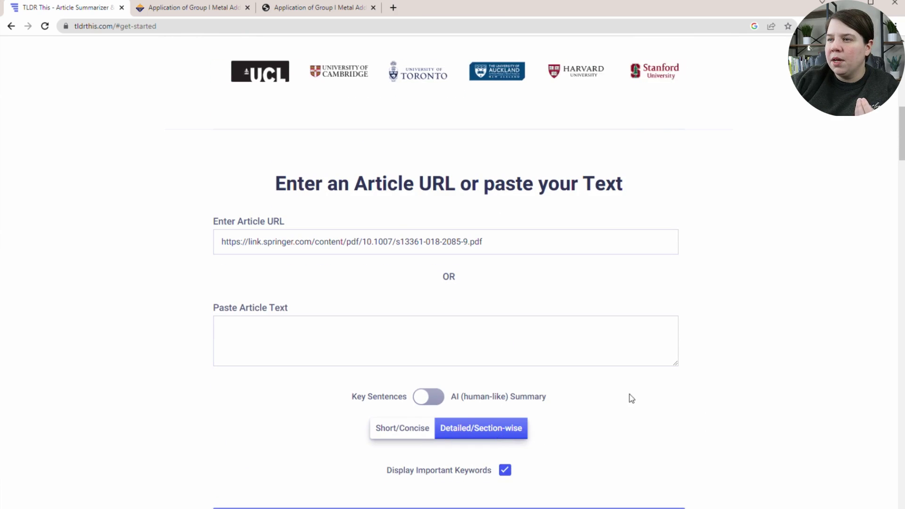
scroll(507, 392, "down", 3)
left_click(477, 375)
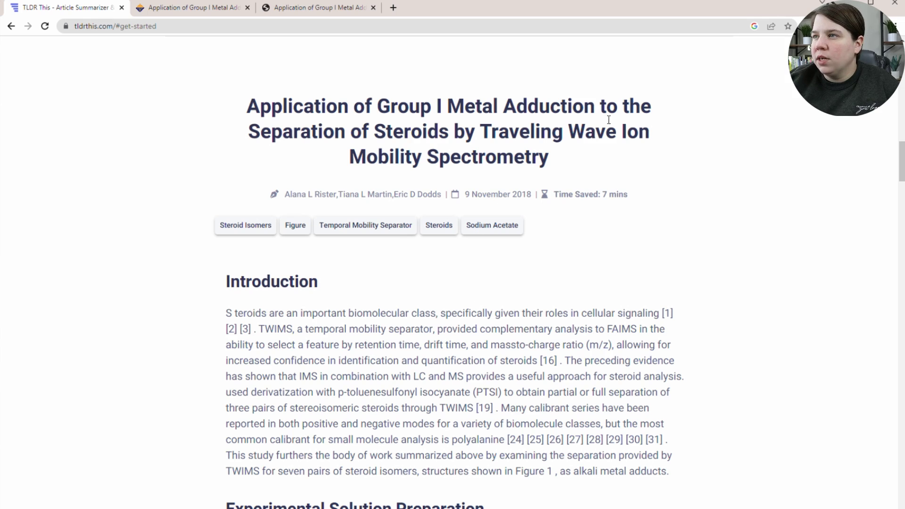
left_click_drag(564, 197, 629, 197)
left_click(629, 264)
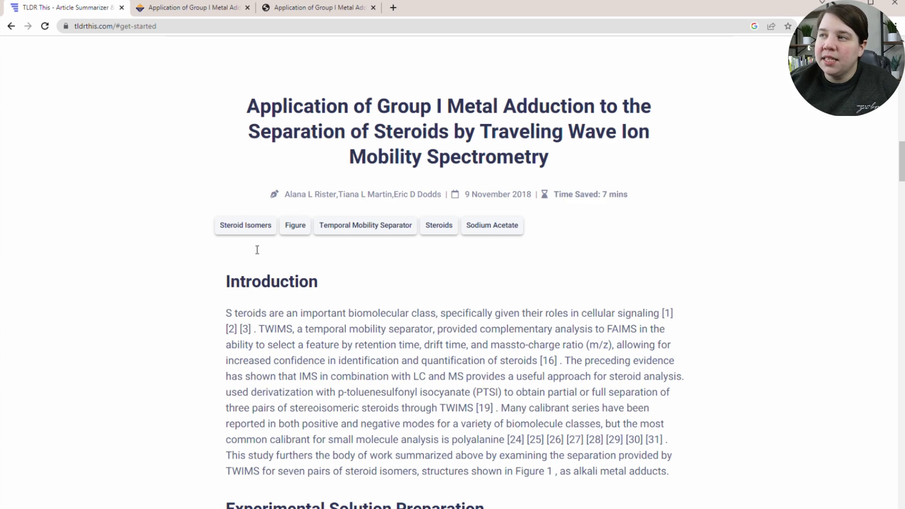
scroll(332, 307, "down", 4)
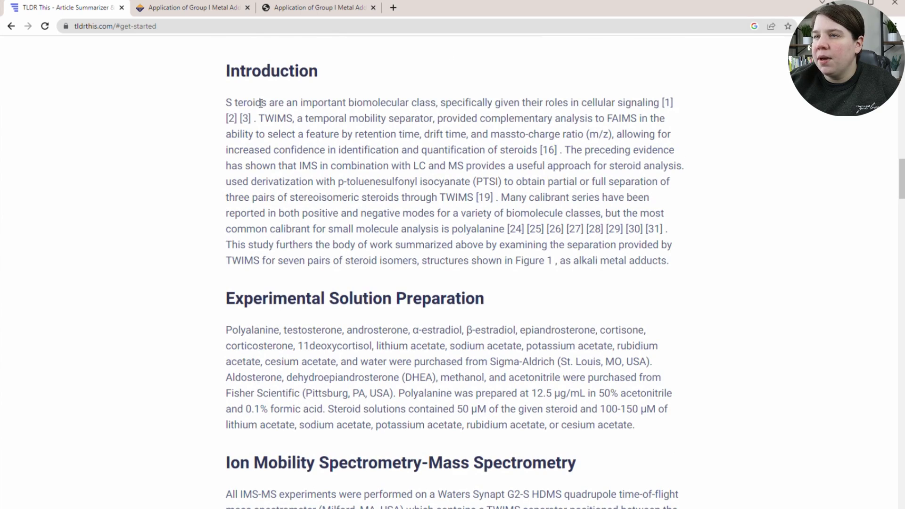
left_click_drag(256, 102, 656, 101)
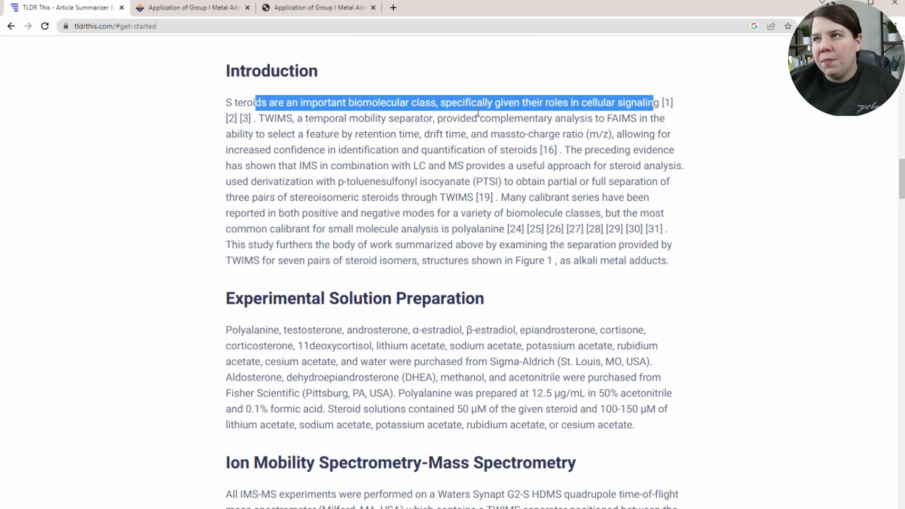
left_click(225, 105)
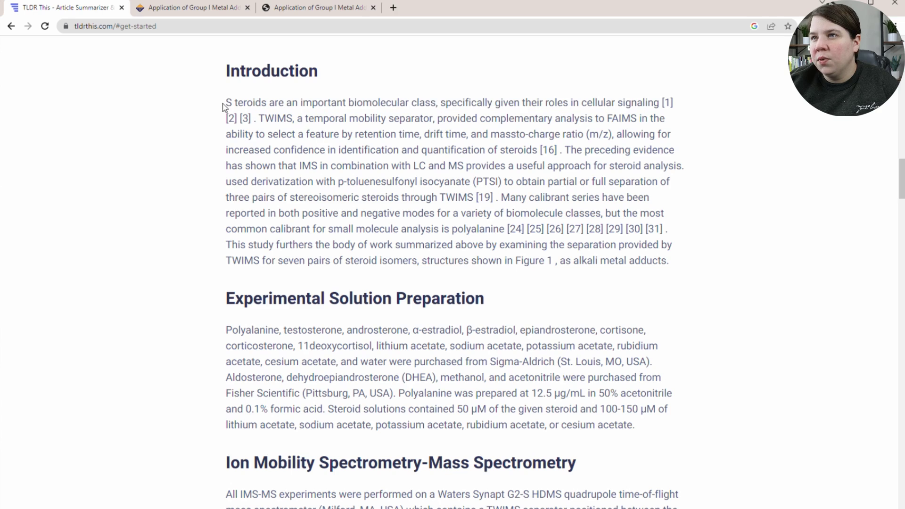
left_click_drag(226, 103, 485, 103)
left_click_drag(338, 124, 550, 150)
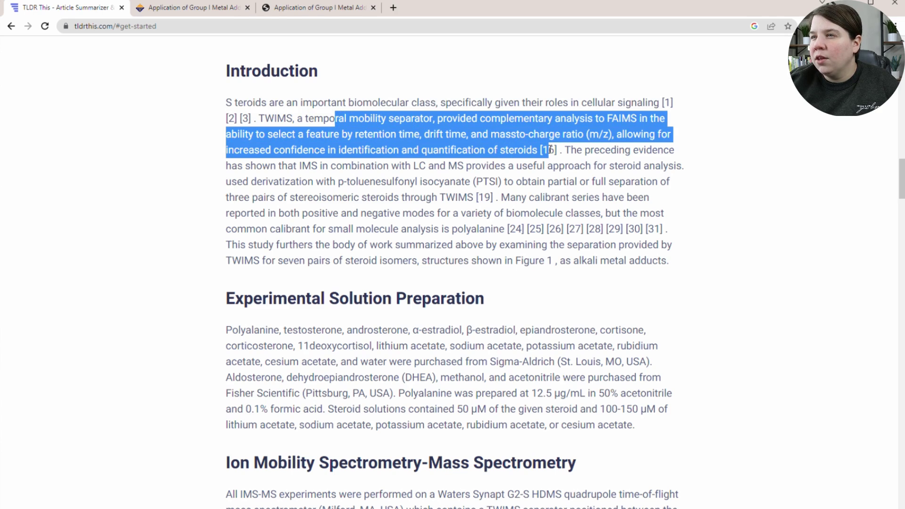
left_click(296, 113)
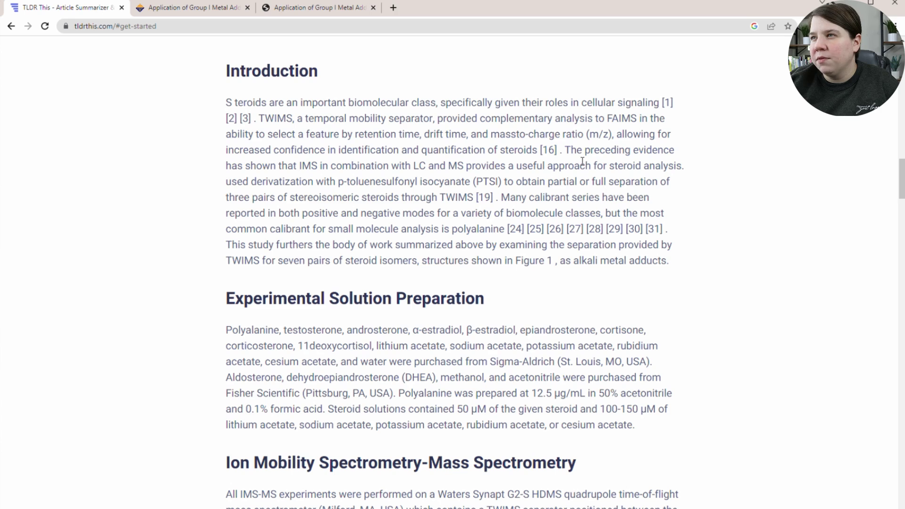
left_click(573, 149)
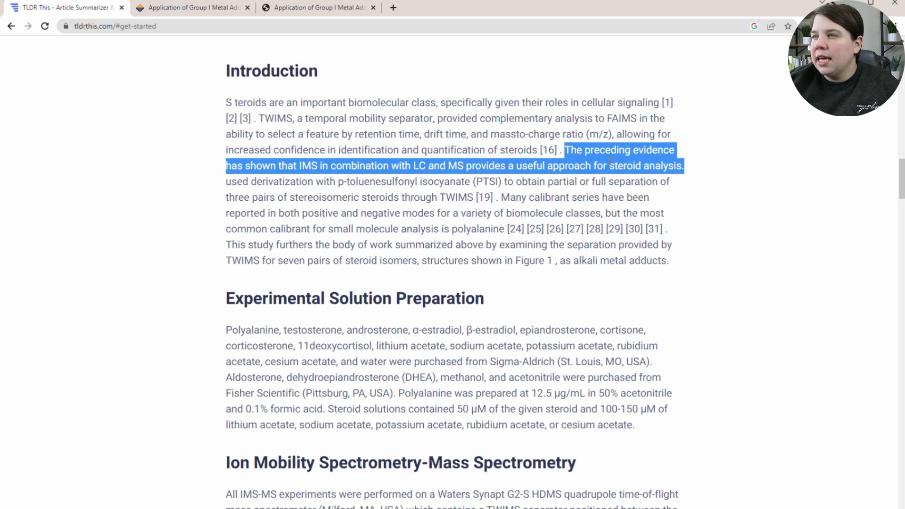
left_click(655, 166)
left_click_drag(297, 166, 366, 161)
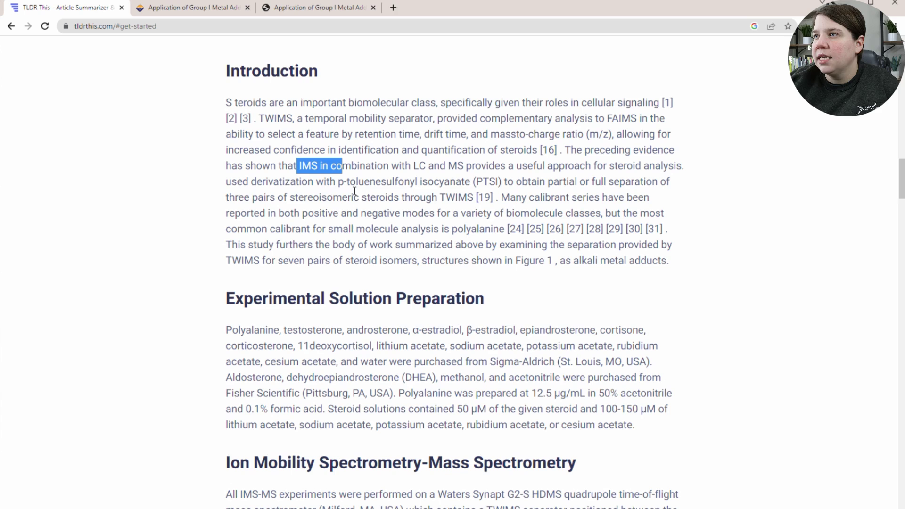
left_click_drag(231, 181, 519, 230)
left_click(229, 243)
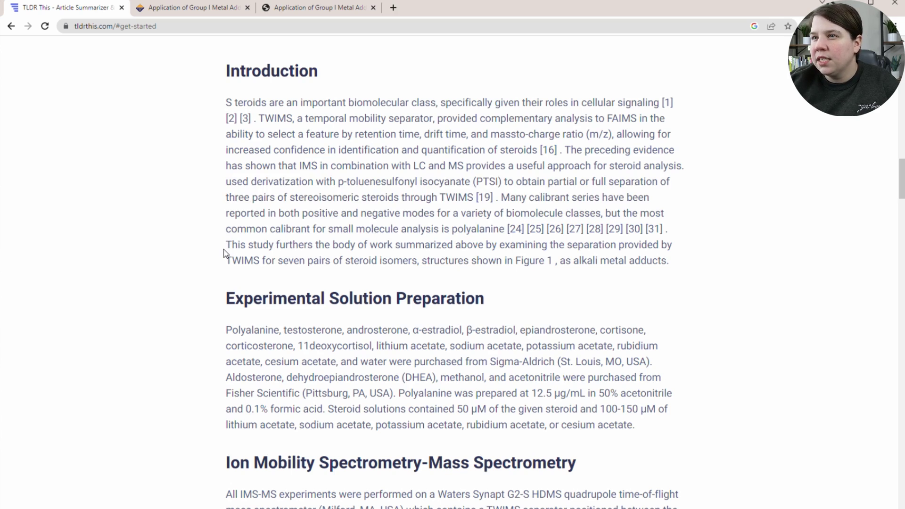
left_click_drag(227, 244, 682, 273)
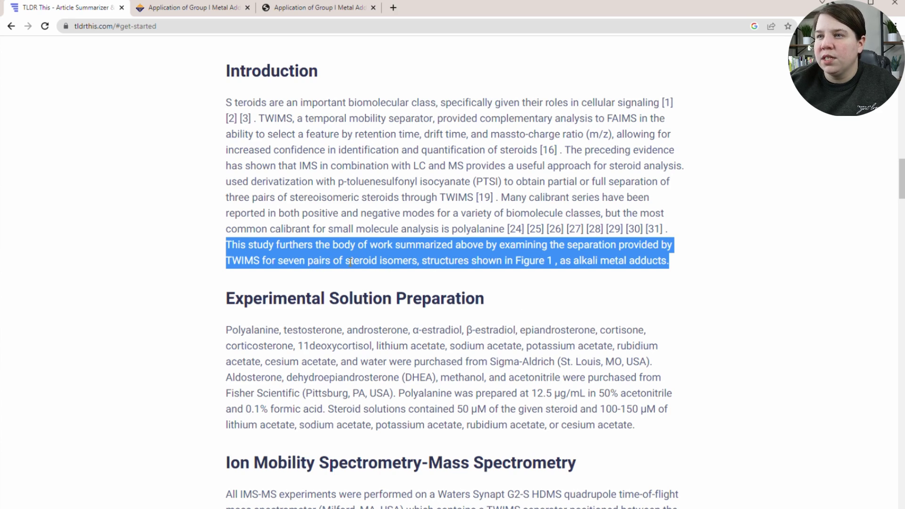
left_click(552, 328)
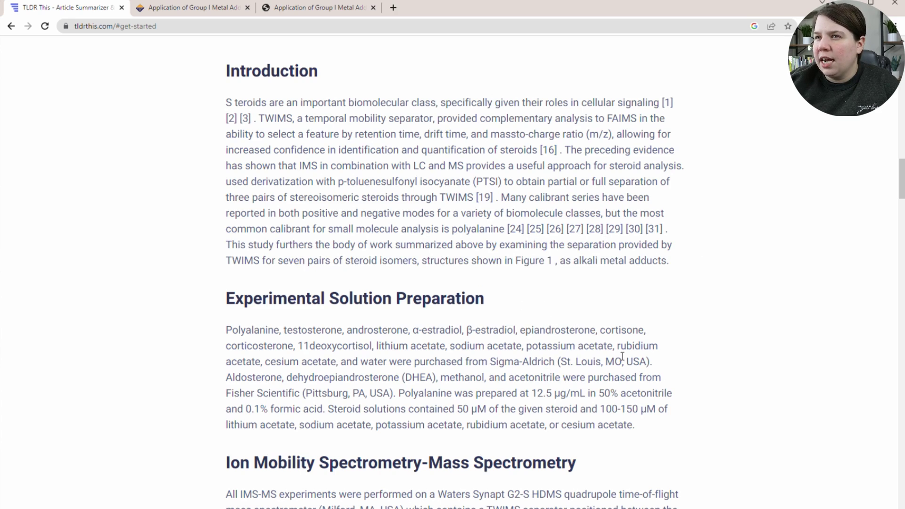
left_click_drag(582, 260, 696, 264)
left_click(615, 361)
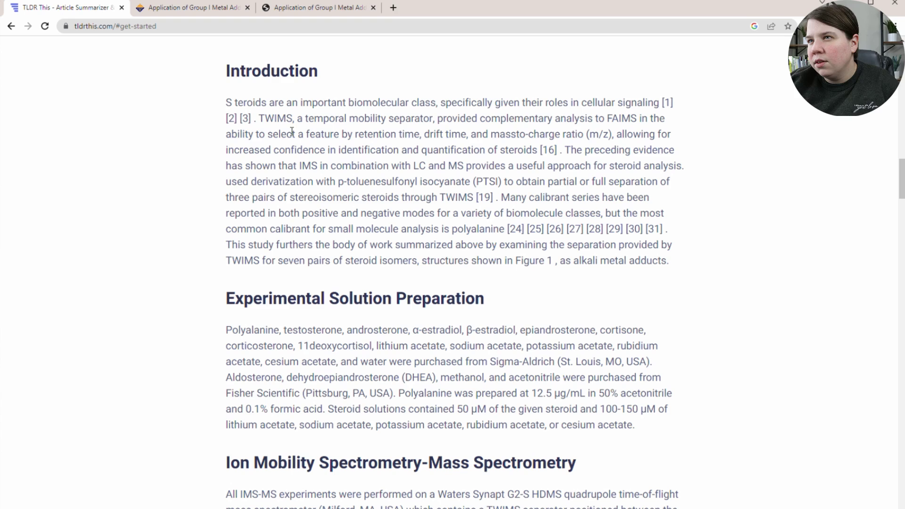
left_click_drag(265, 117, 517, 137)
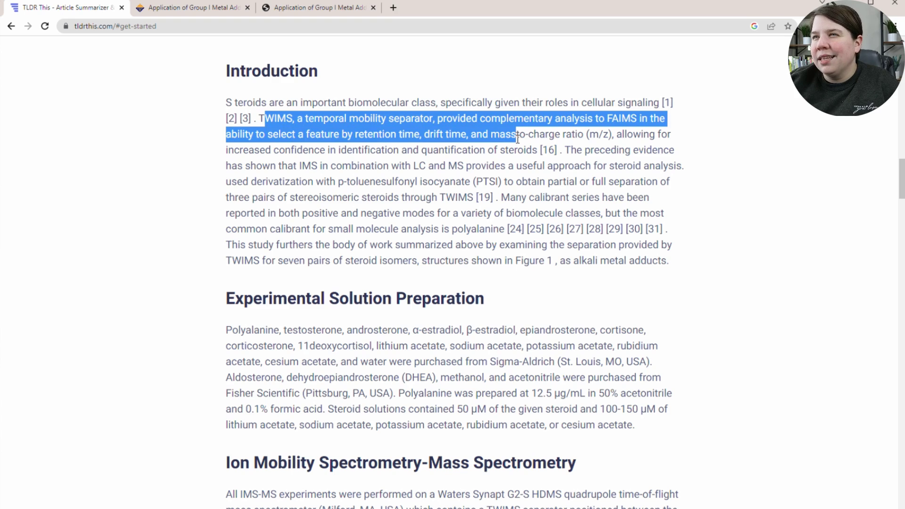
left_click(481, 188)
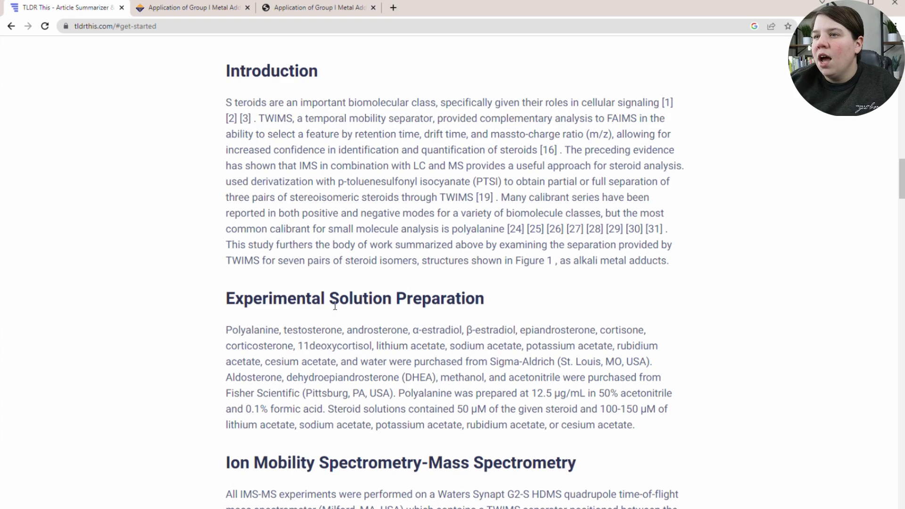
scroll(335, 306, "down", 5)
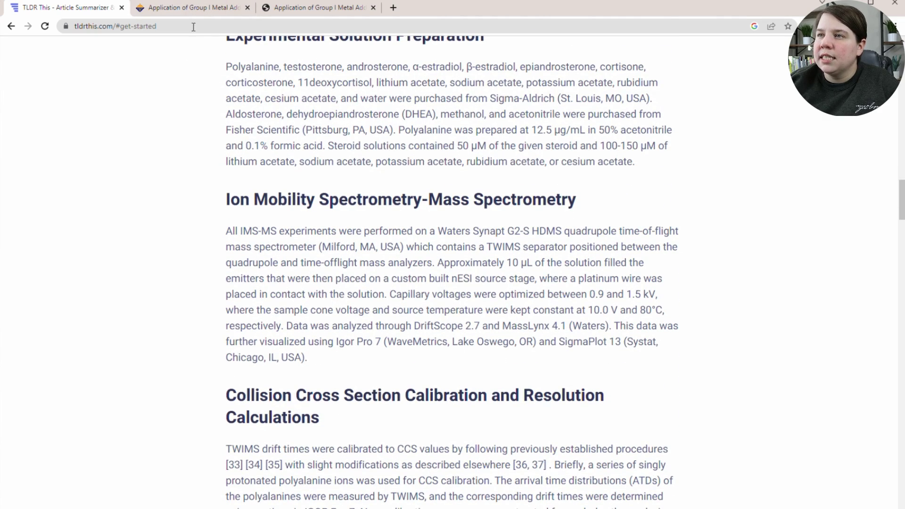
Step: Check the summary against the methods sections on page 3 of the Springer PDF
left_click(208, 9)
scroll(461, 258, "down", 2)
left_click(316, 9)
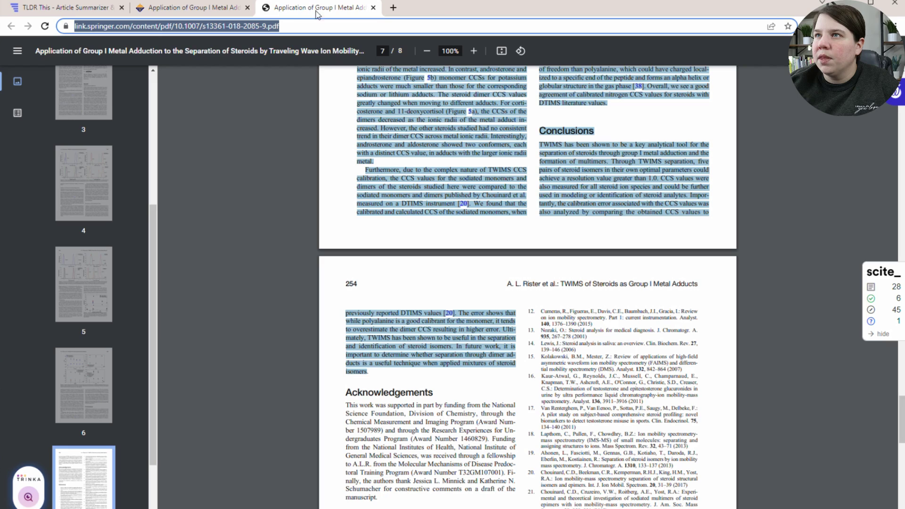
left_click(679, 347)
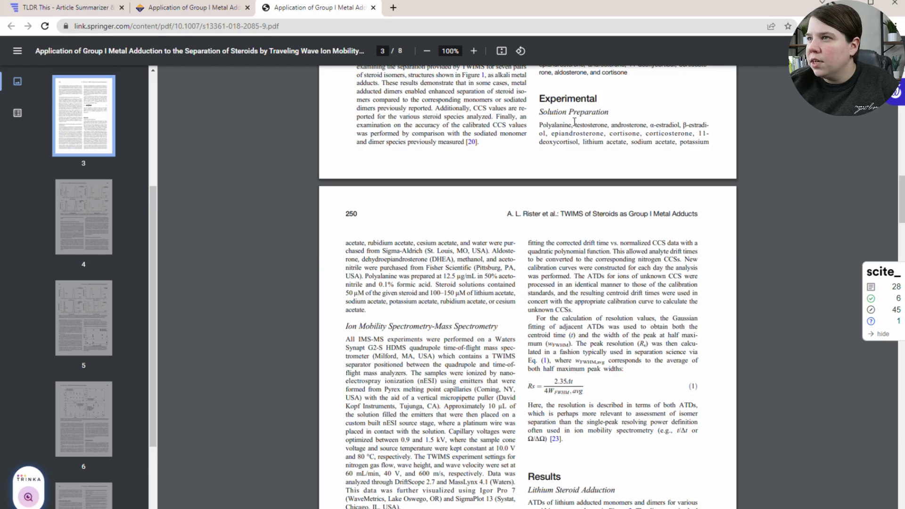
left_click(38, 5)
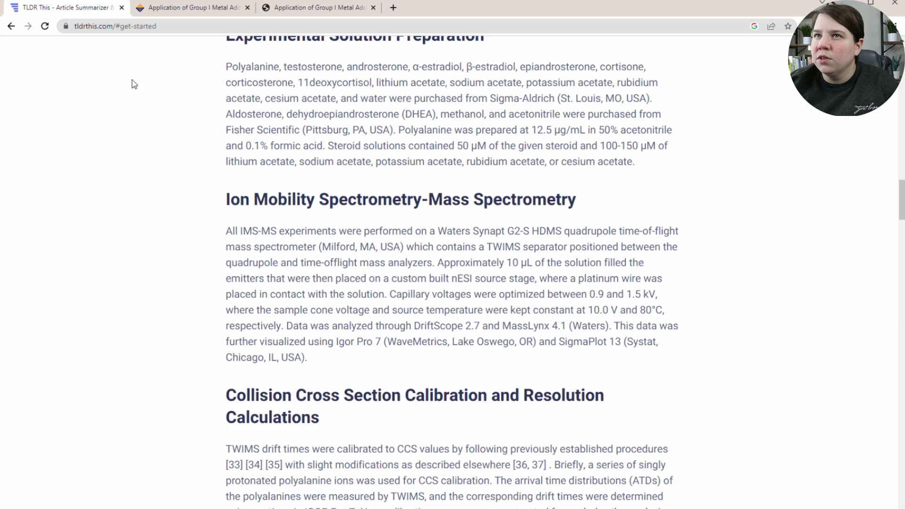
scroll(222, 99, "up", 2)
left_click(321, 8)
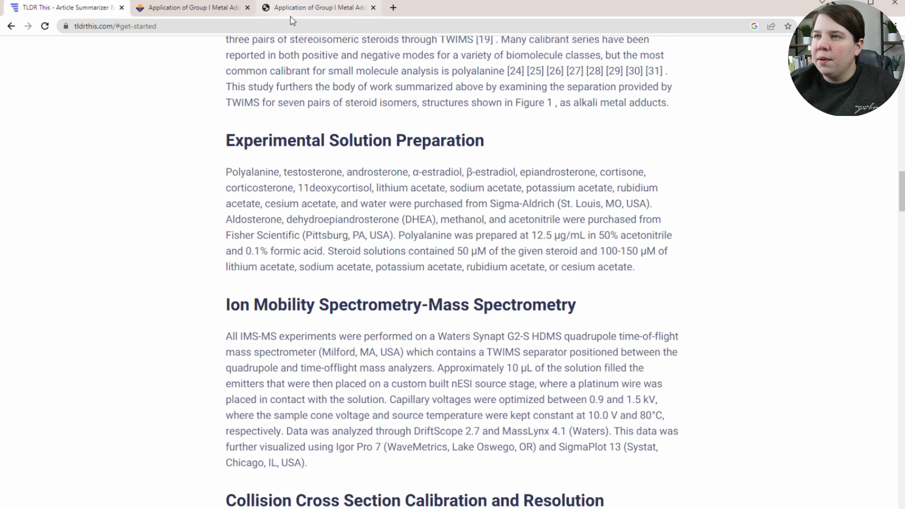
scroll(451, 310, "down", 3)
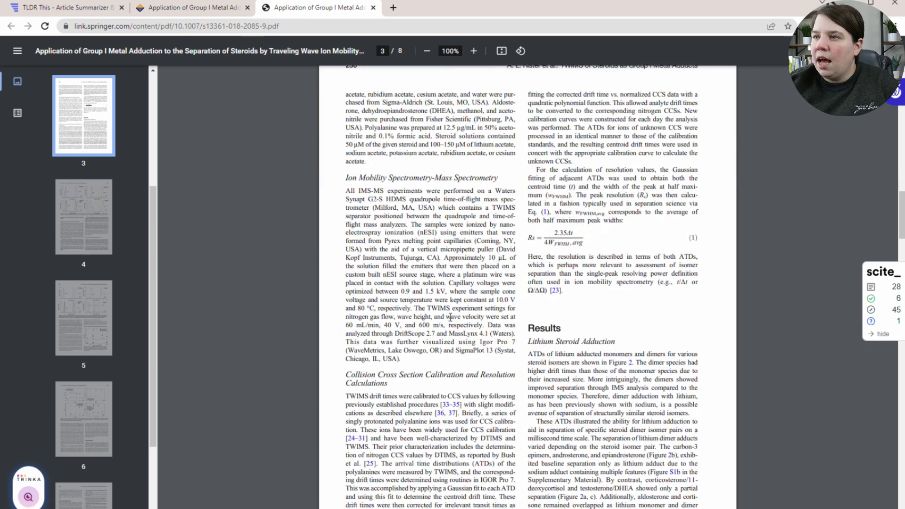
left_click(90, 8)
Step: Highlight the solution preparation chemicals list and the IMS-MS experimental details in the summary
scroll(405, 395, "down", 1)
scroll(405, 395, "down", 1)
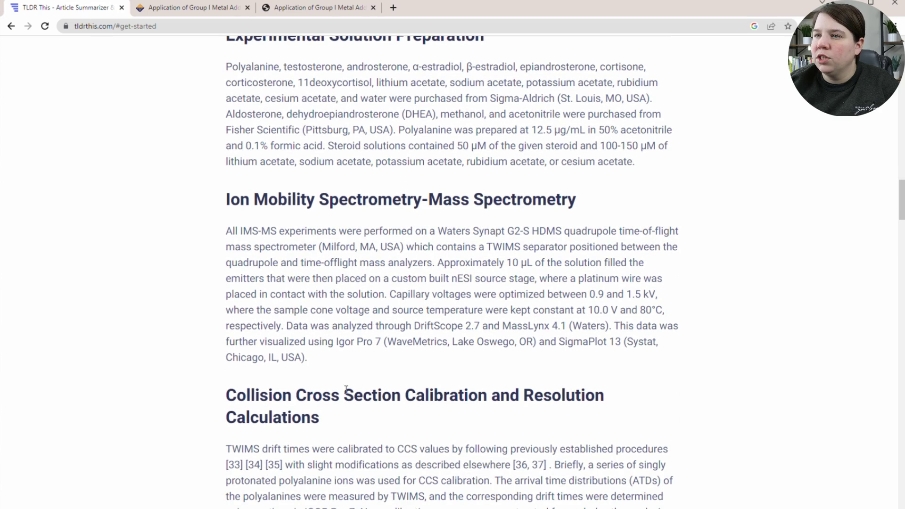
left_click_drag(286, 71, 612, 146)
left_click(350, 354)
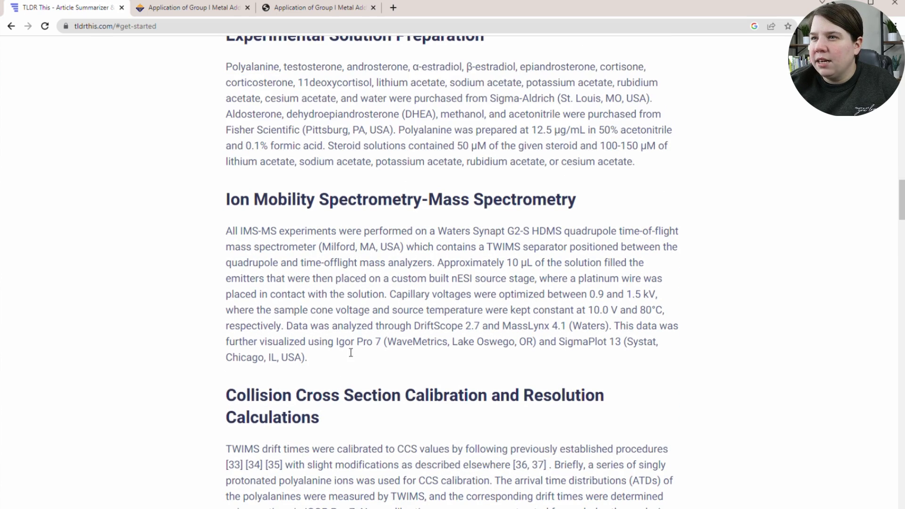
scroll(317, 297, "down", 3)
left_click_drag(284, 73, 482, 154)
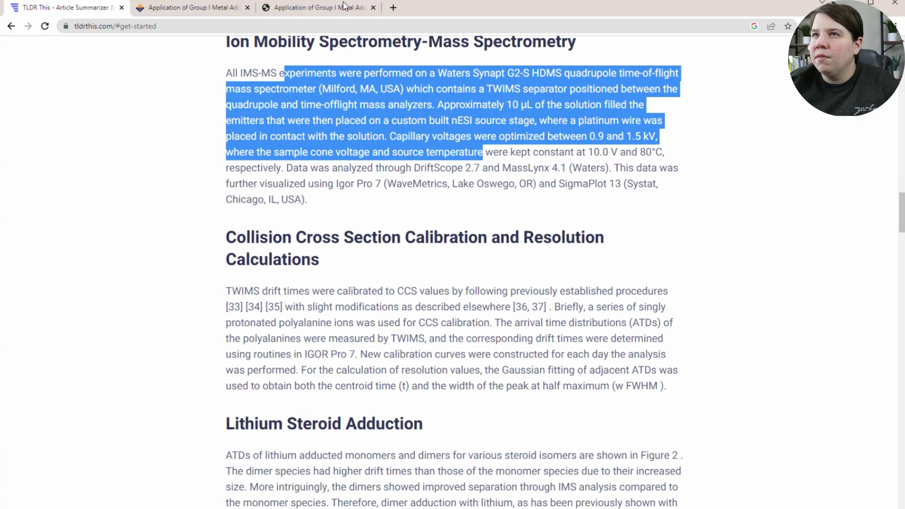
Step: Compare the IMS-MS section with the PDF, then review the Collision Cross Section Calibration paragraph
left_click(330, 7)
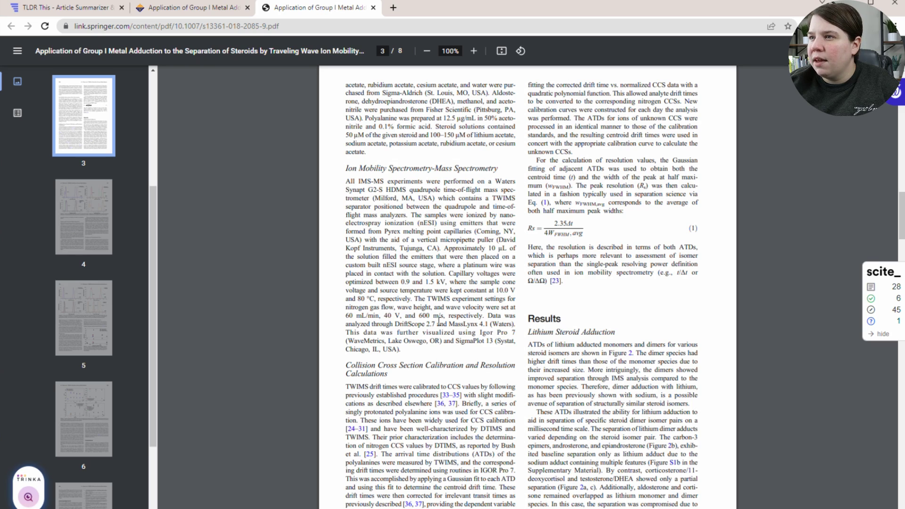
left_click(89, 8)
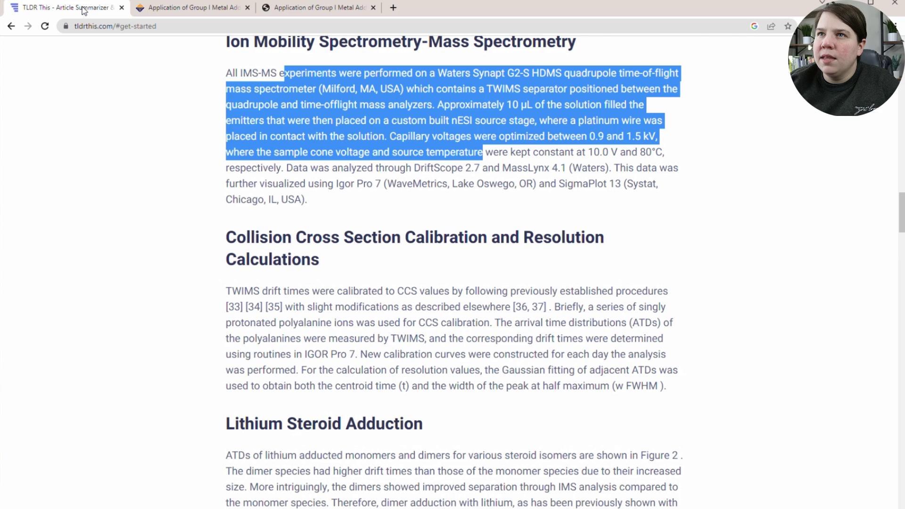
left_click(402, 114)
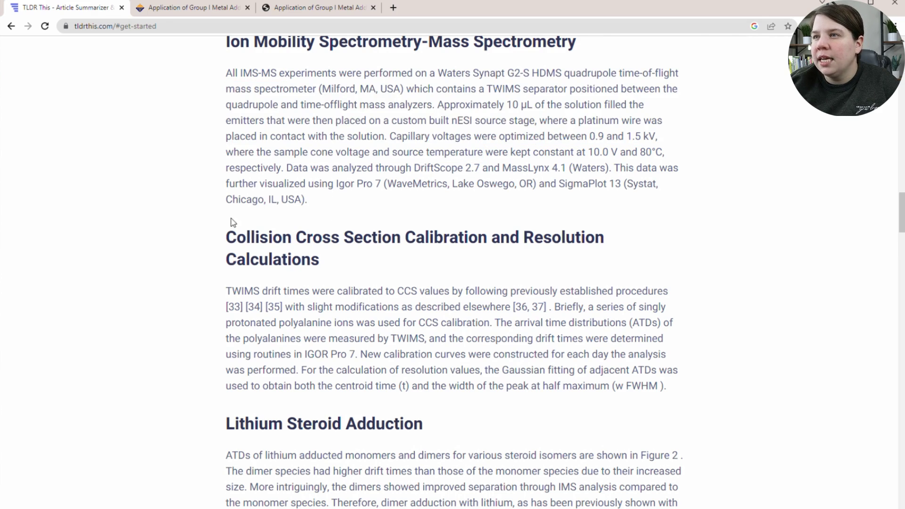
scroll(234, 222, "down", 2)
left_click_drag(231, 186, 612, 281)
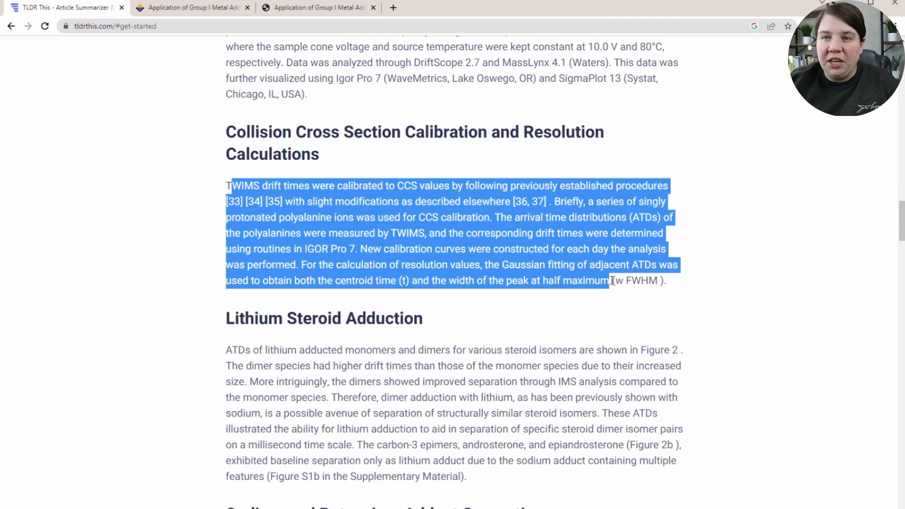
left_click(612, 280)
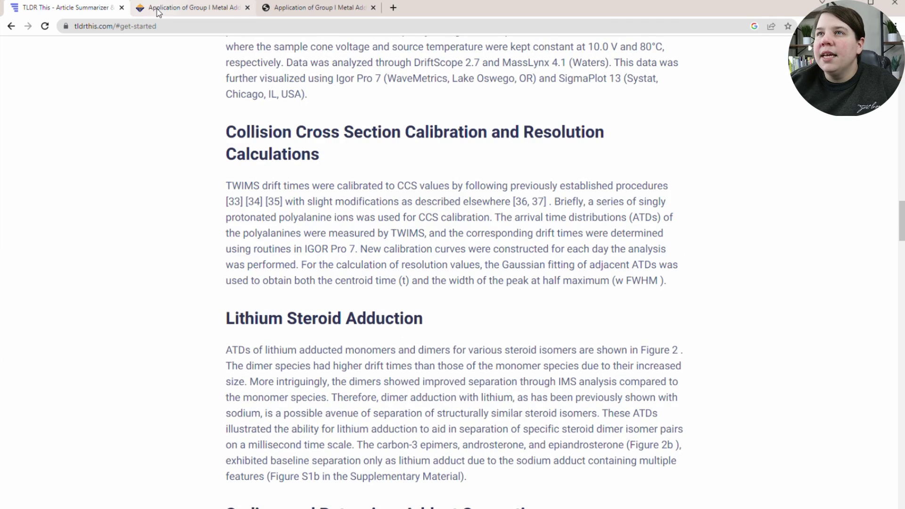
Step: Compare the Lithium Steroid Adduction summary with page 4 of the PDF and mark its opening lines
scroll(392, 297, "down", 4)
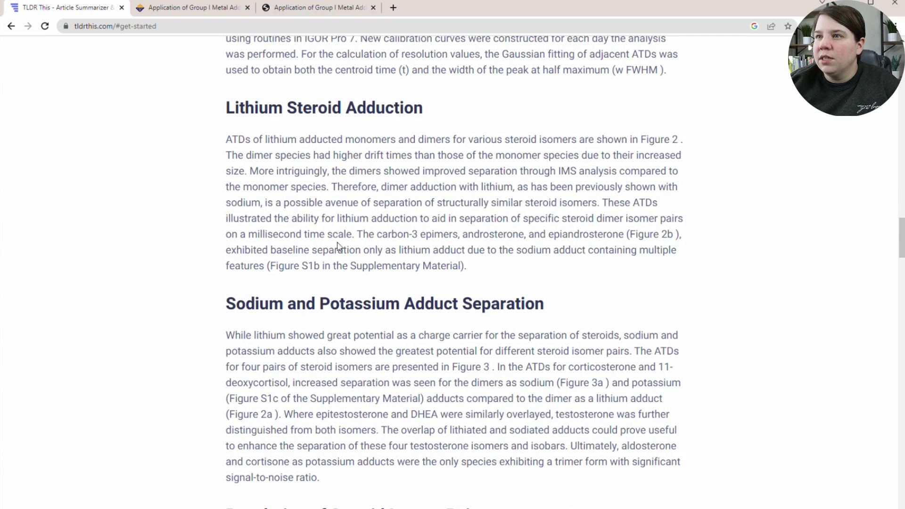
left_click(323, 8)
scroll(576, 320, "down", 3)
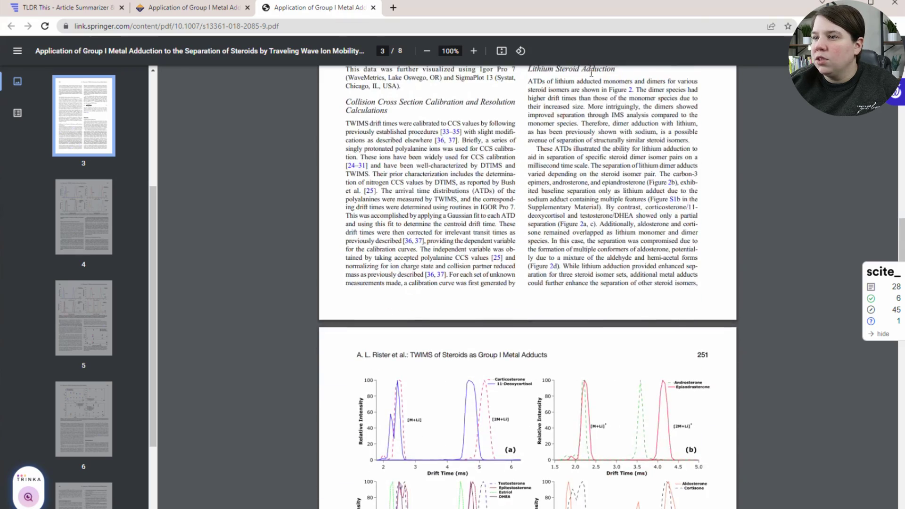
scroll(584, 125, "down", 7)
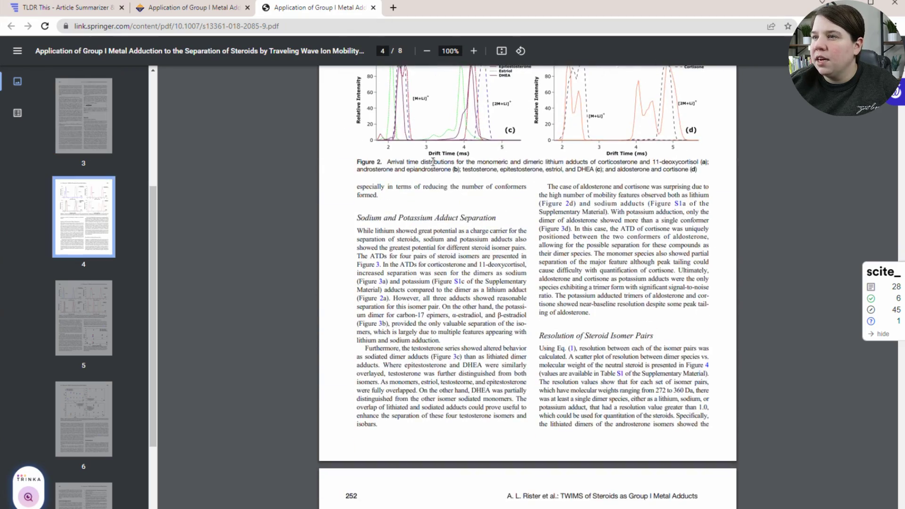
left_click(67, 12)
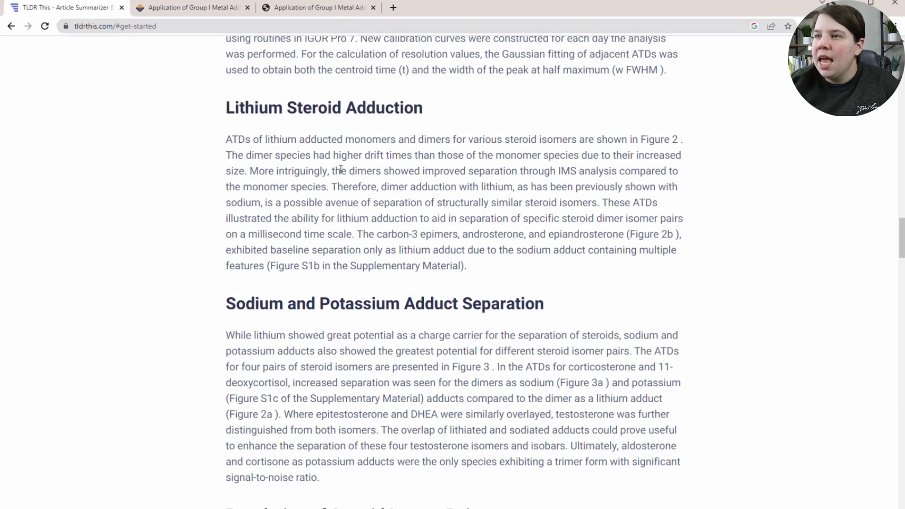
left_click_drag(238, 156, 355, 150)
left_click(305, 135)
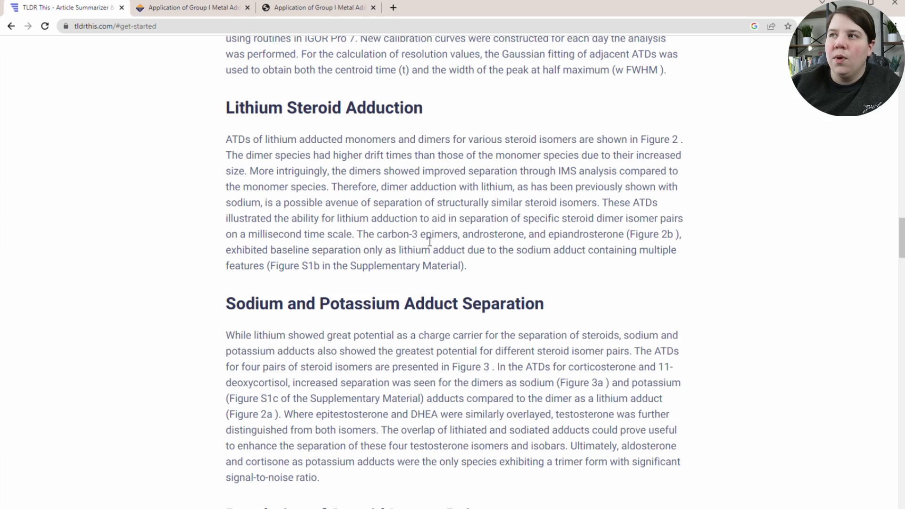
Step: Highlight the carbon-3 epimers androsterone and epiandrosterone and check them against the PDF Results
left_click_drag(484, 252, 610, 233)
left_click(506, 234)
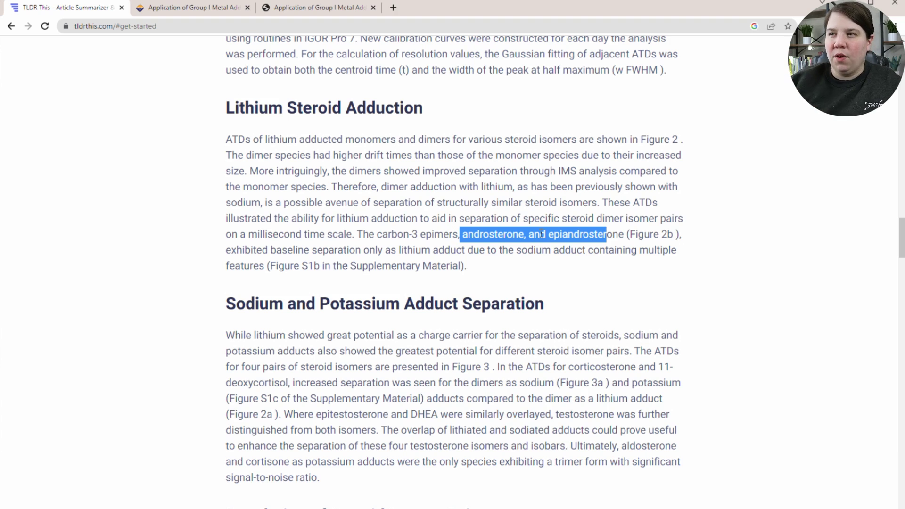
left_click(320, 9)
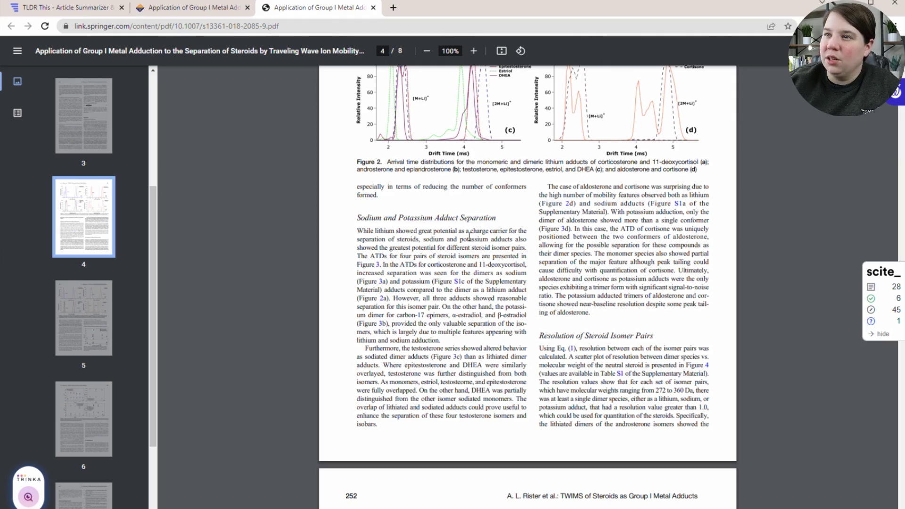
scroll(469, 234, "up", 10)
scroll(469, 234, "up", 5)
scroll(469, 234, "down", 5)
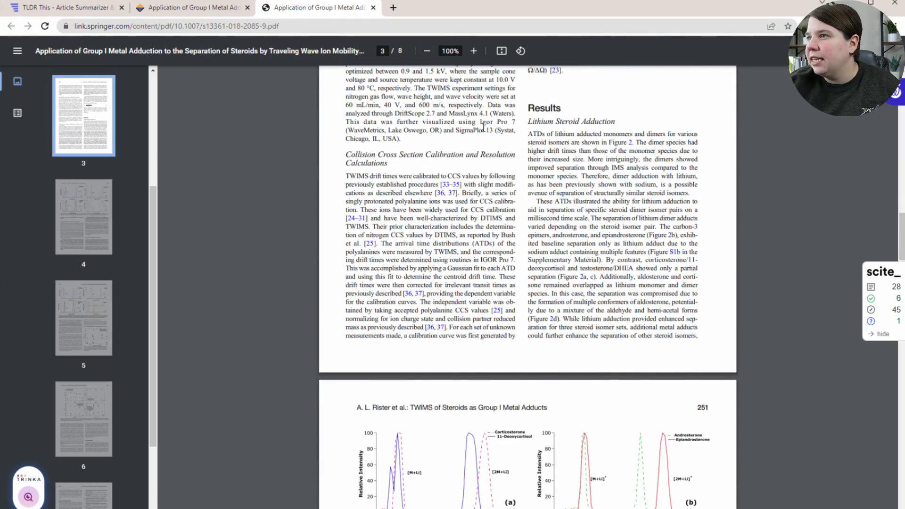
left_click(94, 7)
left_click(433, 246)
scroll(317, 151, "down", 5)
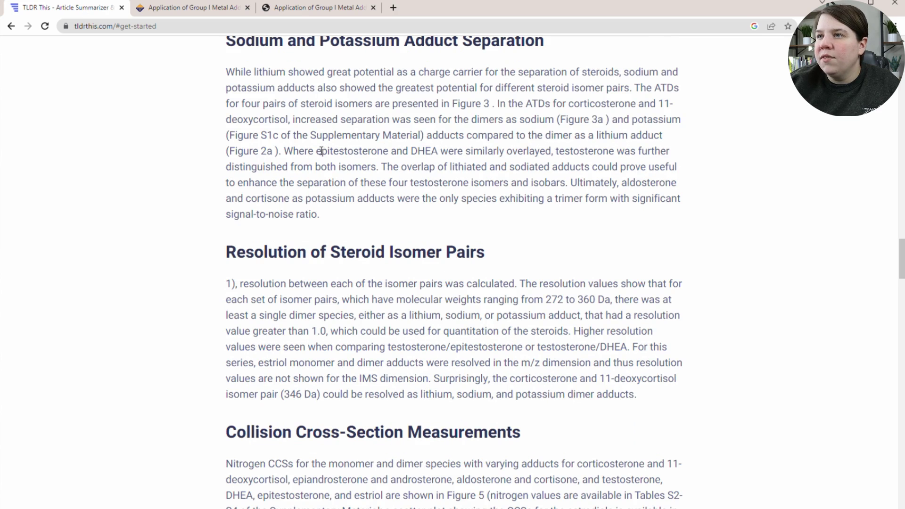
Step: Highlight epitestosterone in the sodium adduct summary, then clear the highlight
left_click_drag(321, 151, 411, 151)
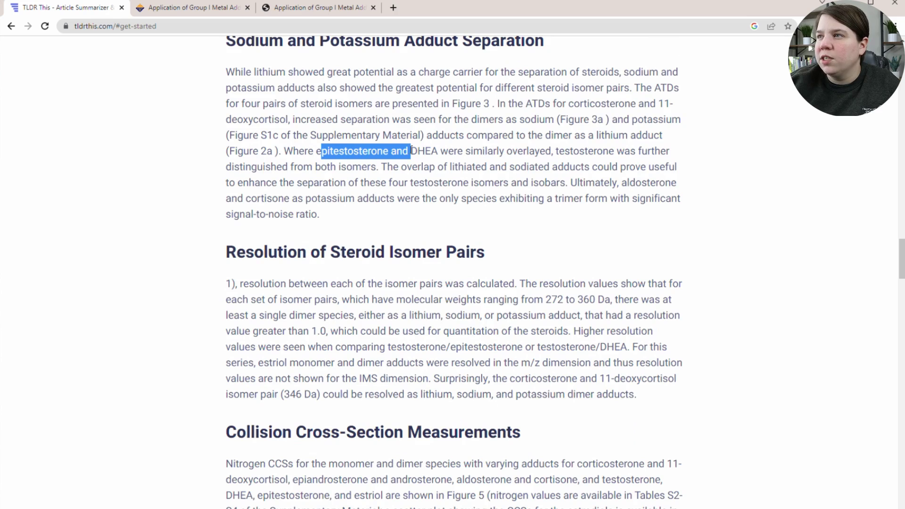
left_click(493, 104)
scroll(464, 115, "down", 3)
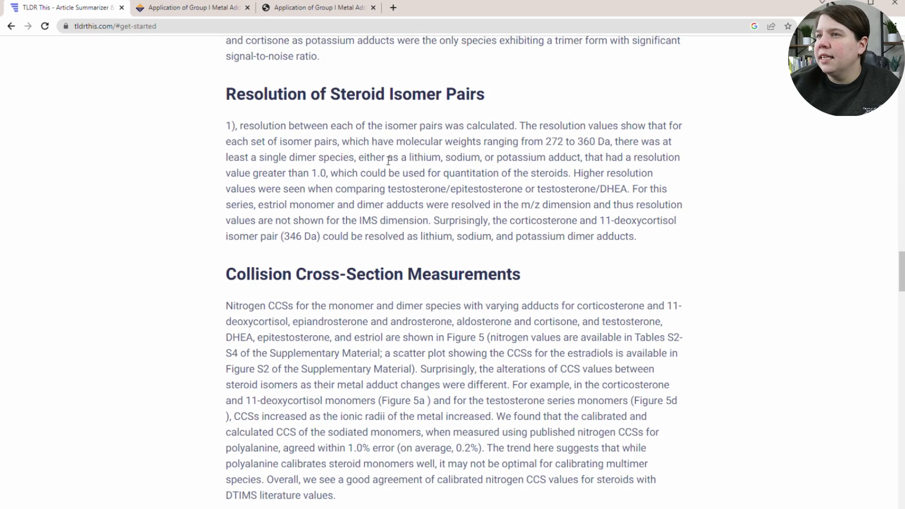
Step: Check the original PDF's Figure 3 pages, then return to the TLDR This summary
key("ctrl+shift+Tab")
scroll(594, 195, "down", 20)
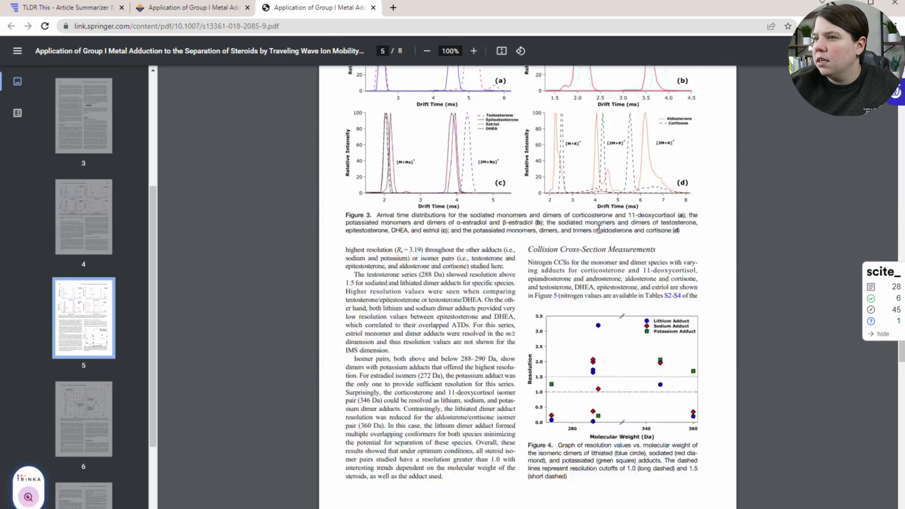
scroll(377, 256, "up", 8)
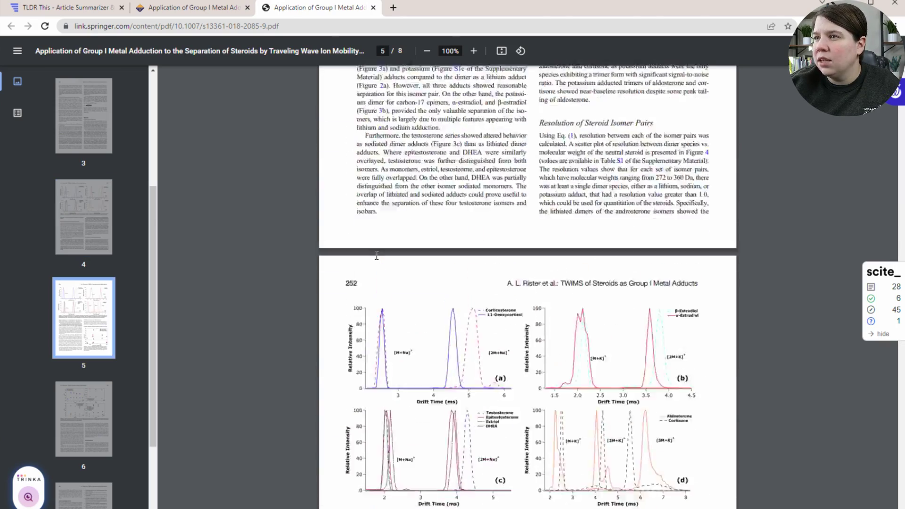
scroll(376, 256, "up", 3)
left_click(66, 8)
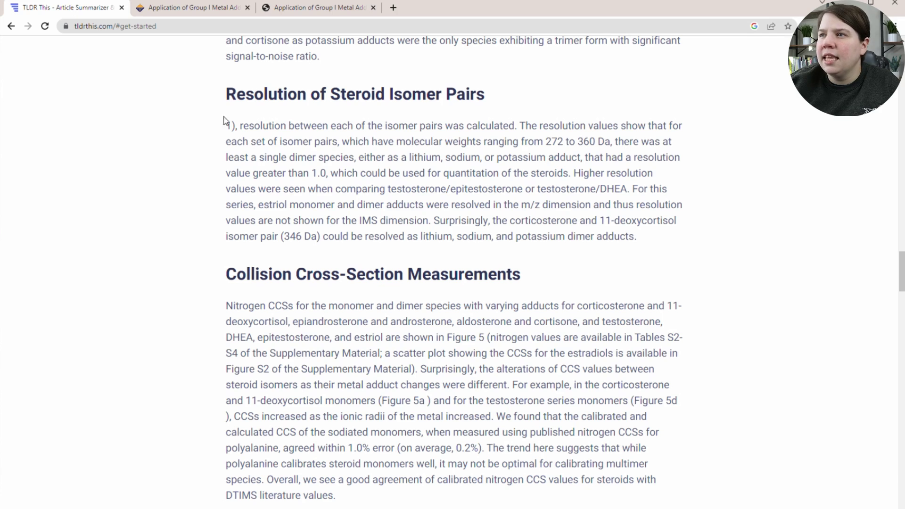
Step: Highlight the resolution findings: single dimer species, 1.0 resolution threshold, testosterone/epitestosterone comparison
left_click_drag(355, 160, 662, 248)
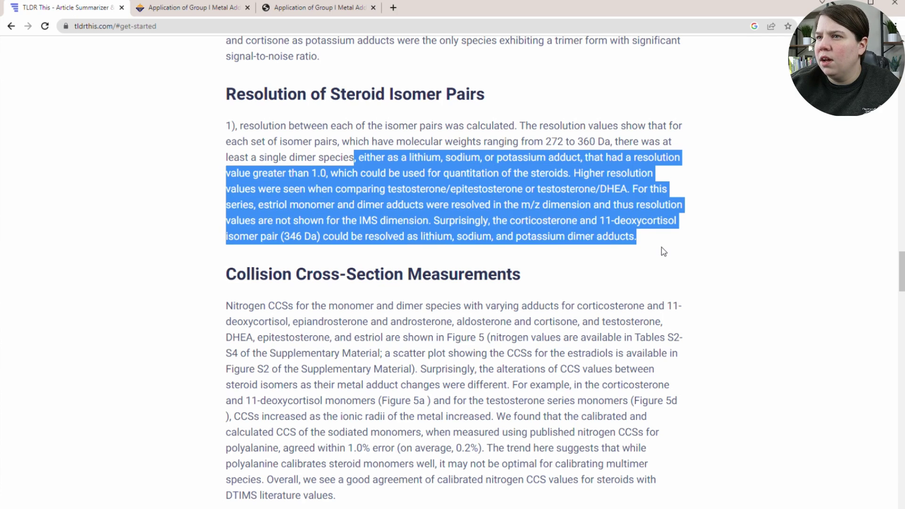
left_click(662, 247)
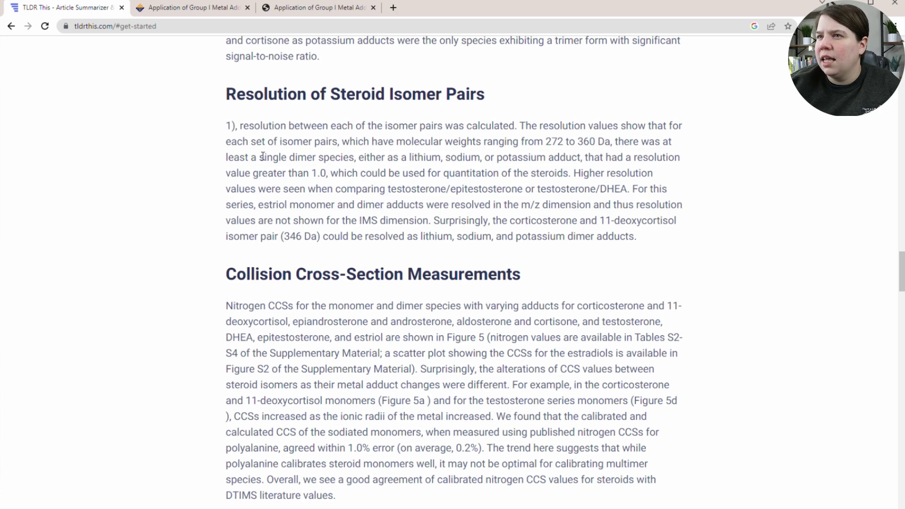
left_click_drag(262, 156, 393, 162)
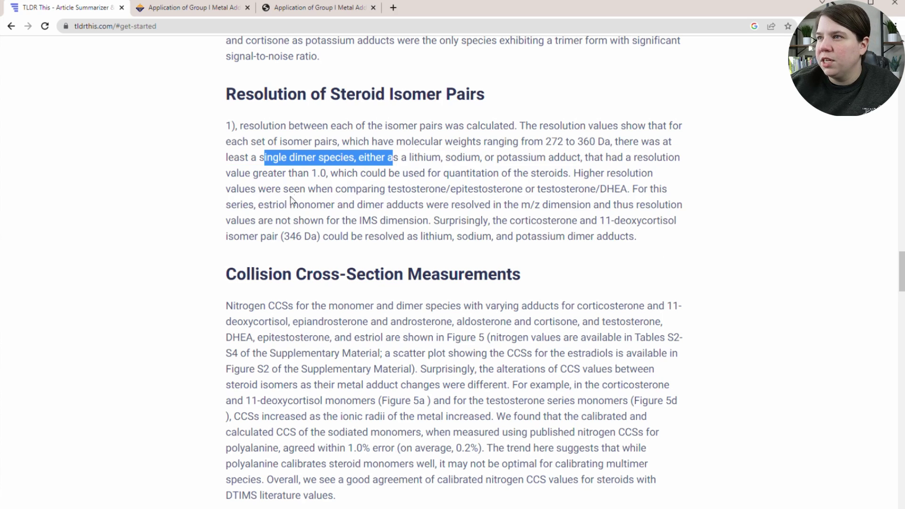
left_click_drag(312, 173, 329, 174)
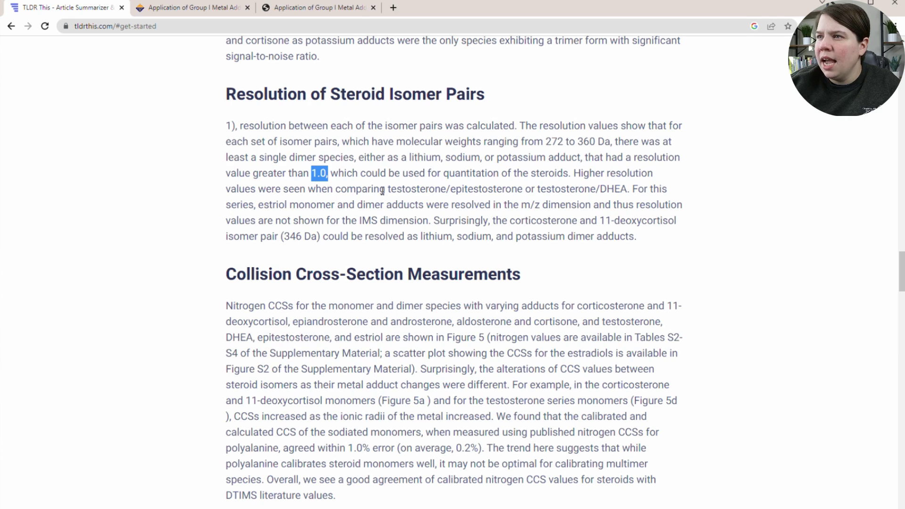
left_click_drag(390, 189, 482, 190)
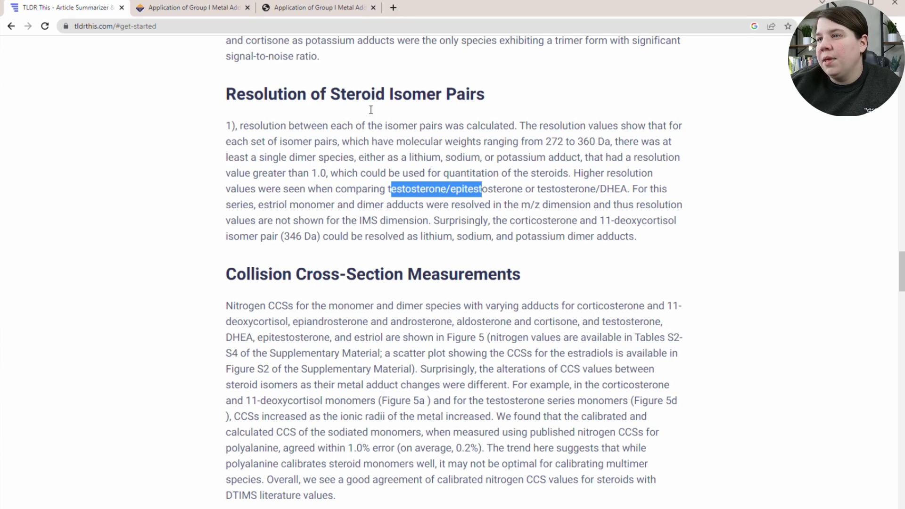
scroll(371, 110, "down", 3)
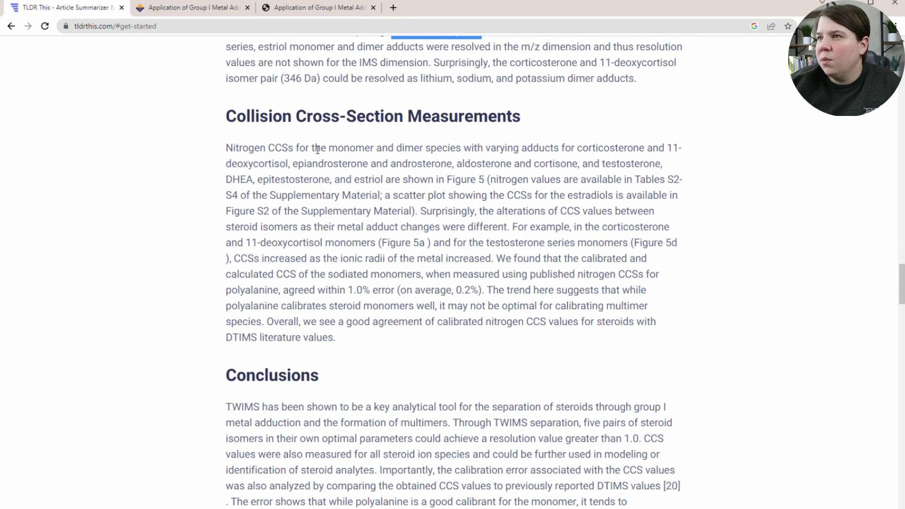
Step: Highlight the sodiated monomer calibration error and the 1.0% average error figure, then clear them
left_click_drag(315, 149, 396, 150)
left_click_drag(479, 290, 260, 275)
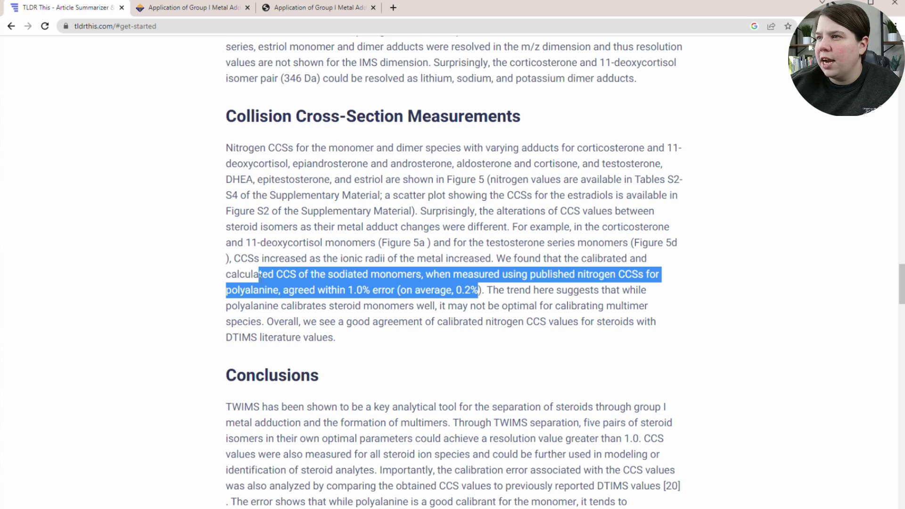
left_click(554, 275)
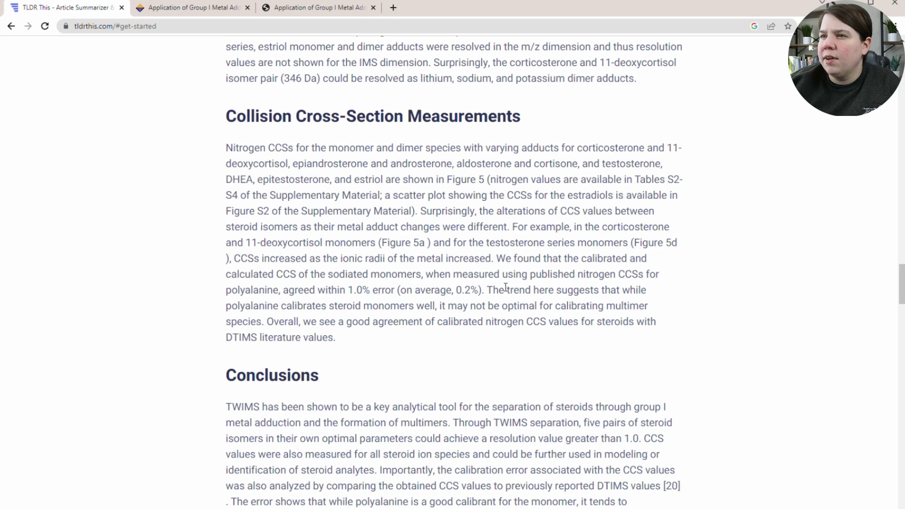
left_click_drag(358, 293, 470, 299)
left_click(483, 300)
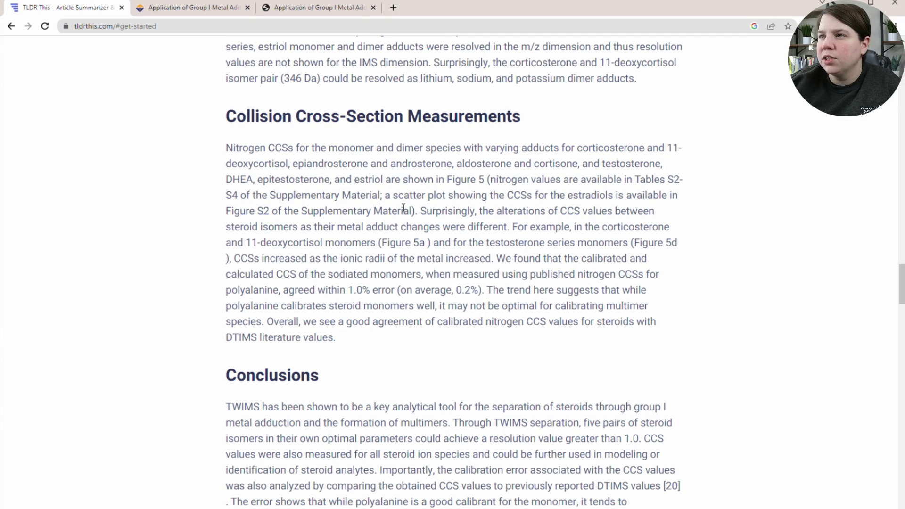
Step: Scroll down to the Conclusions paragraph and briefly mark its opening
scroll(518, 188, "down", 5)
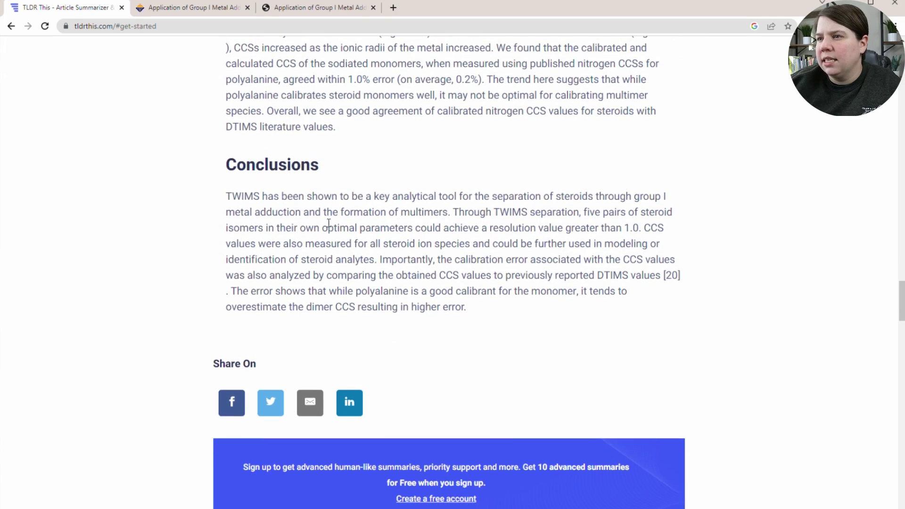
left_click_drag(230, 195, 283, 197)
left_click(655, 239)
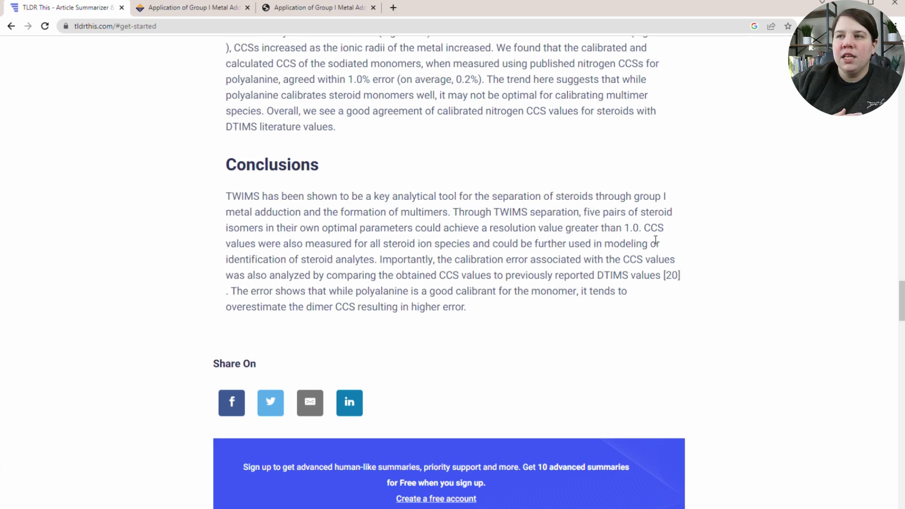
Step: Scroll back up to the form holding the Springer PDF link and Detailed/Section-wise settings
scroll(117, 389, "up", 15)
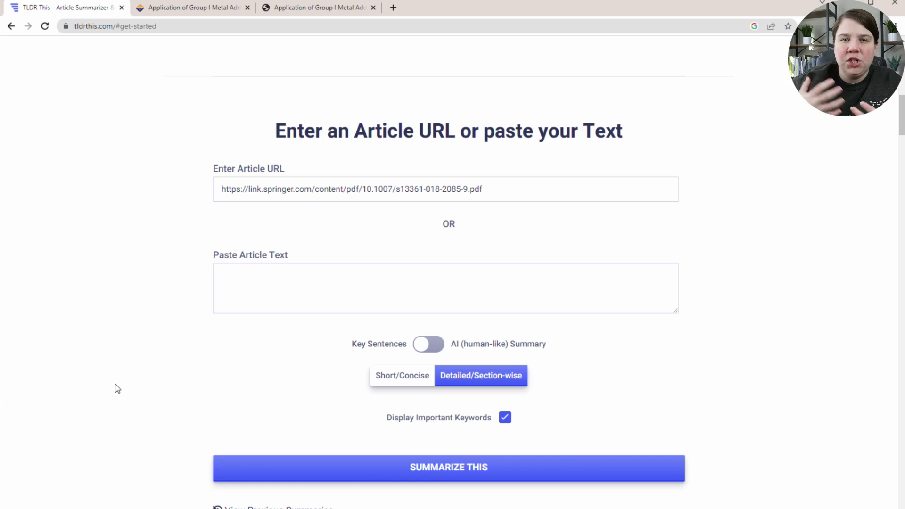